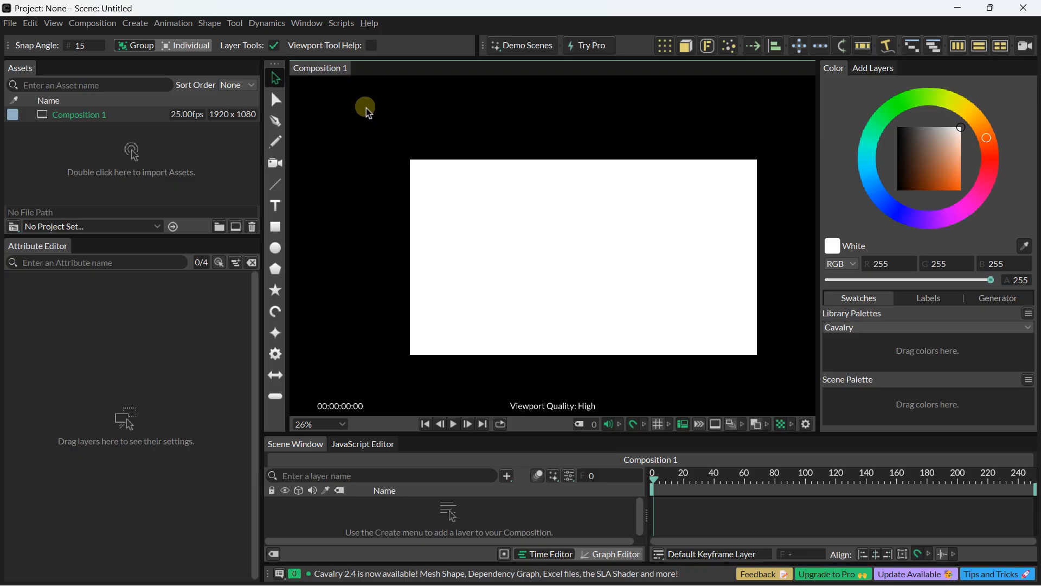
pyautogui.click(10, 24)
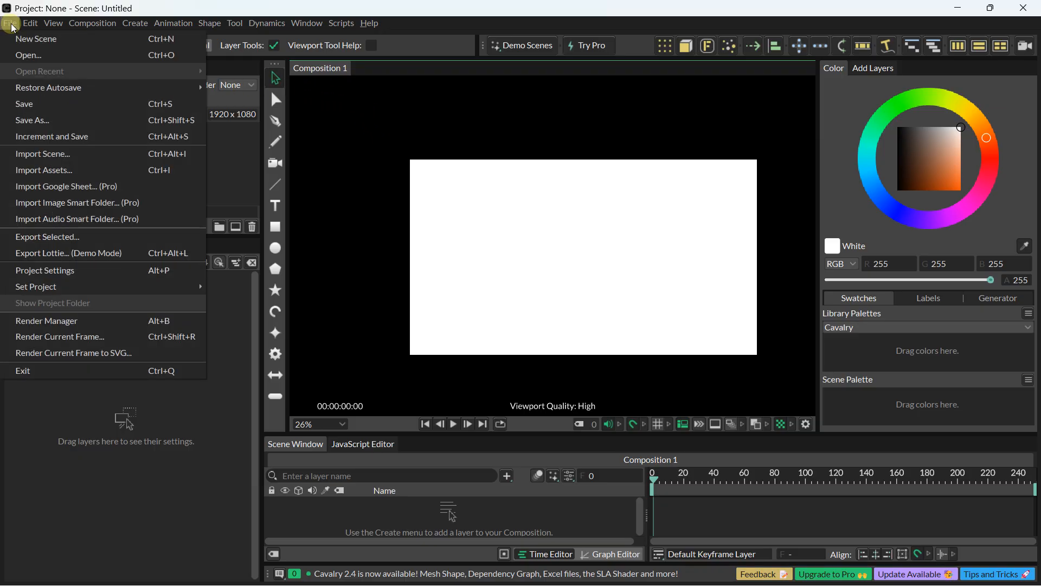
pyautogui.moveTo(31, 27)
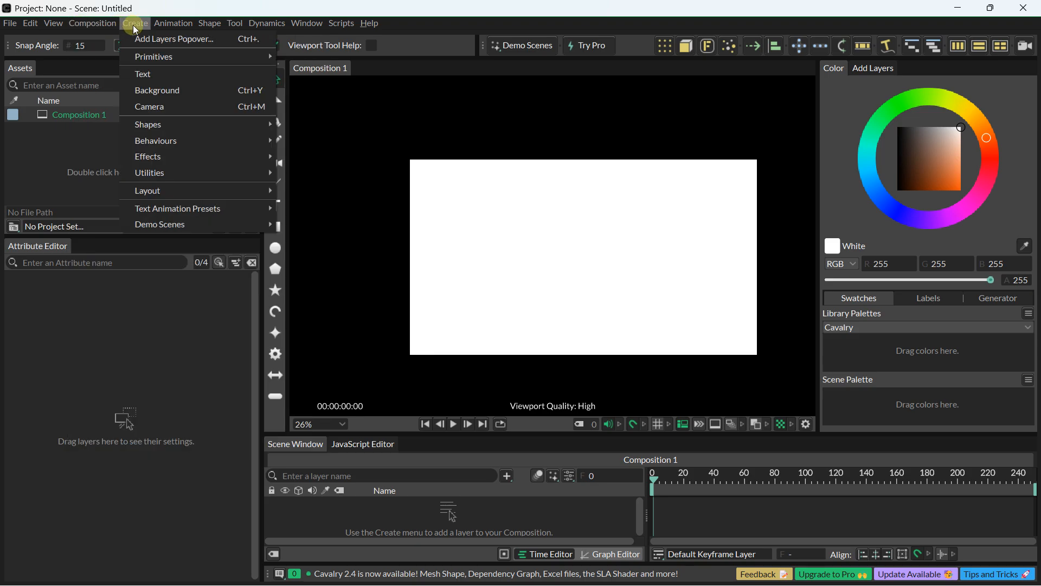
pyautogui.moveTo(156, 23)
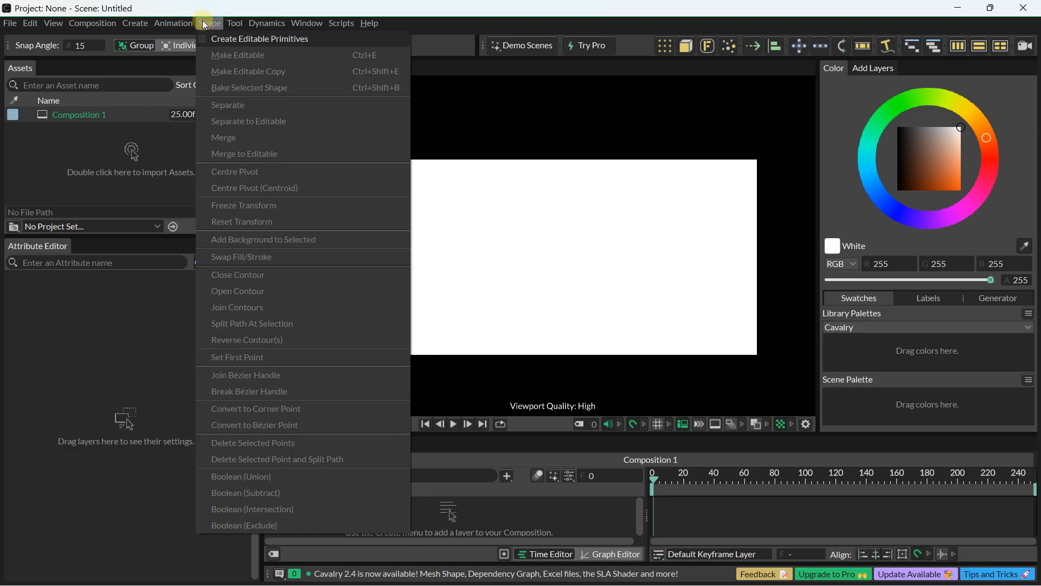
pyautogui.click(445, 116)
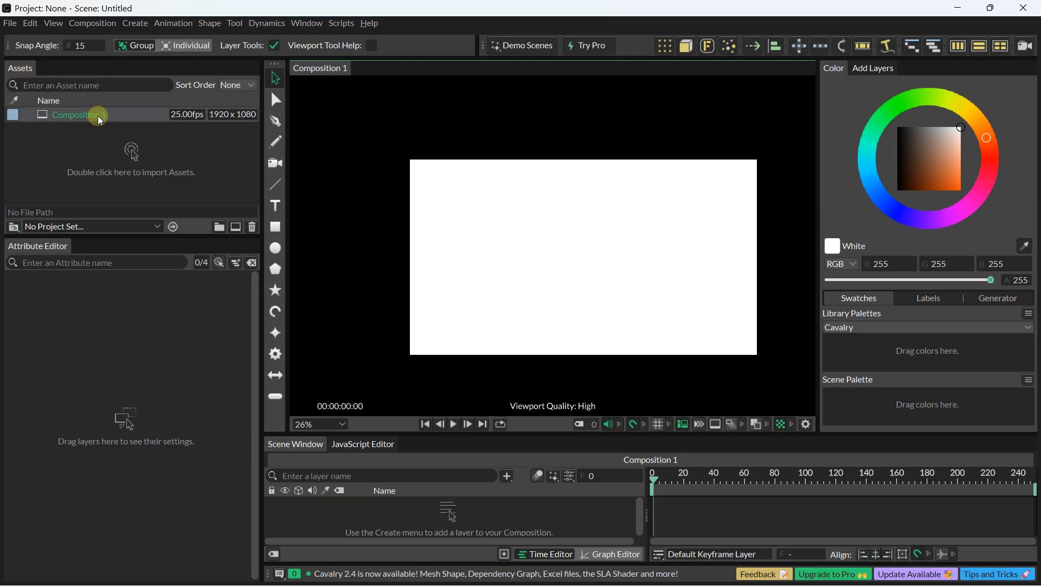
pyautogui.moveTo(97, 116); pyautogui.dragTo(63, 122)
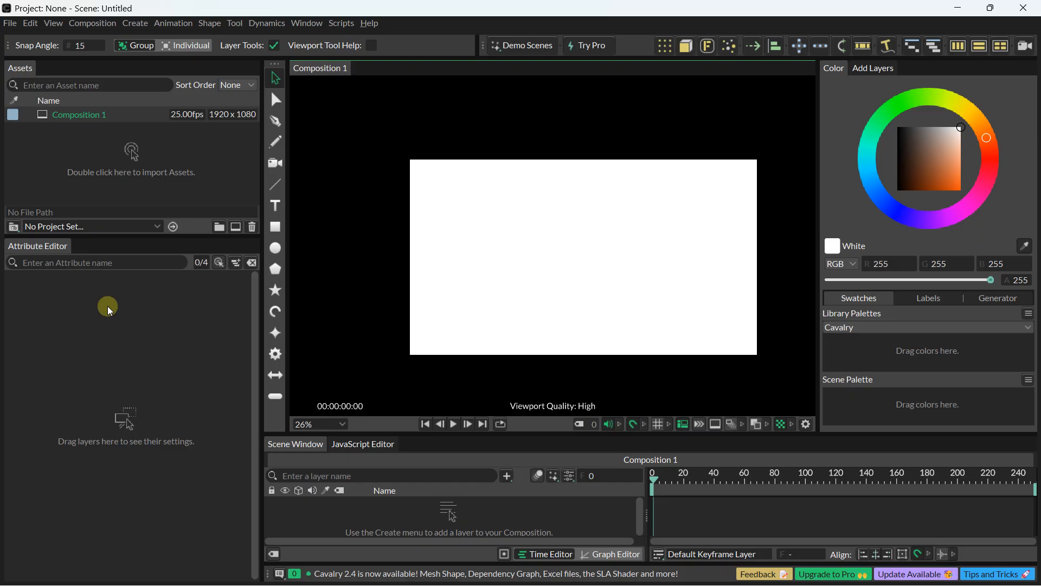
pyautogui.moveTo(519, 257); pyautogui.dragTo(483, 255)
pyautogui.scroll(2, 559, 249)
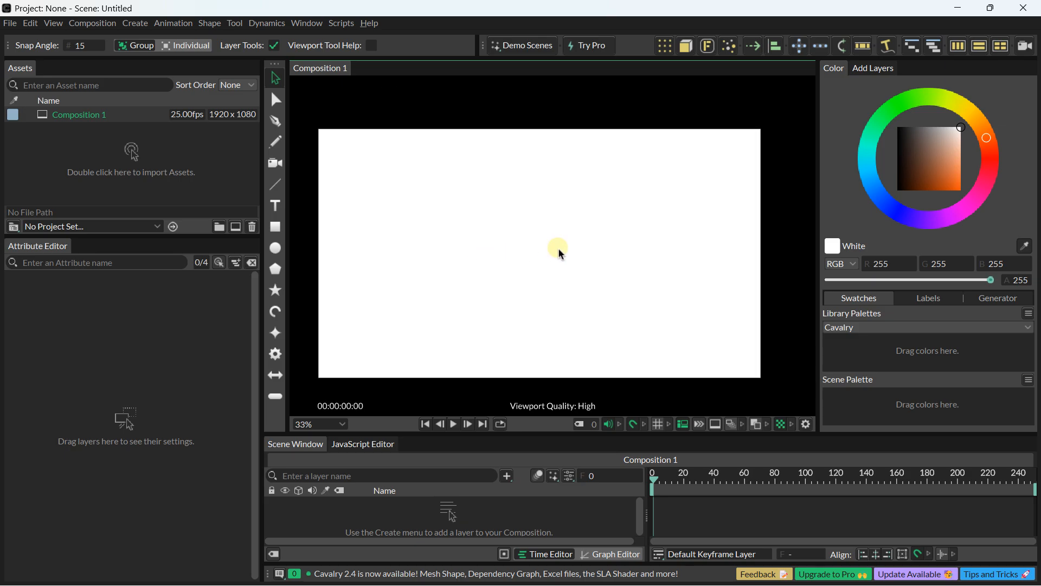
pyautogui.scroll(-1, 558, 249)
pyautogui.scroll(2, 559, 249)
pyautogui.scroll(-2, 558, 249)
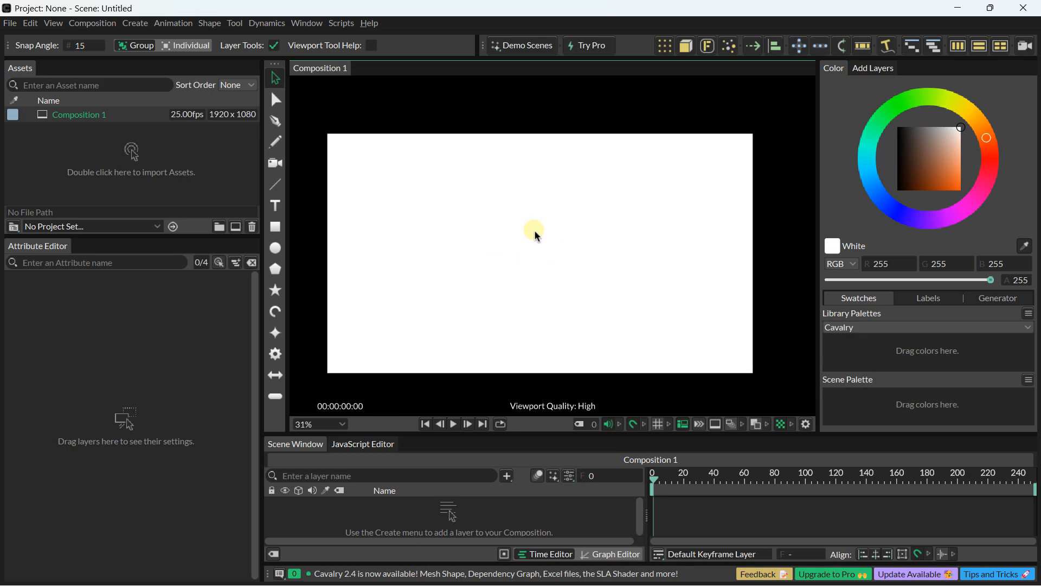
pyautogui.moveTo(525, 211); pyautogui.dragTo(544, 194)
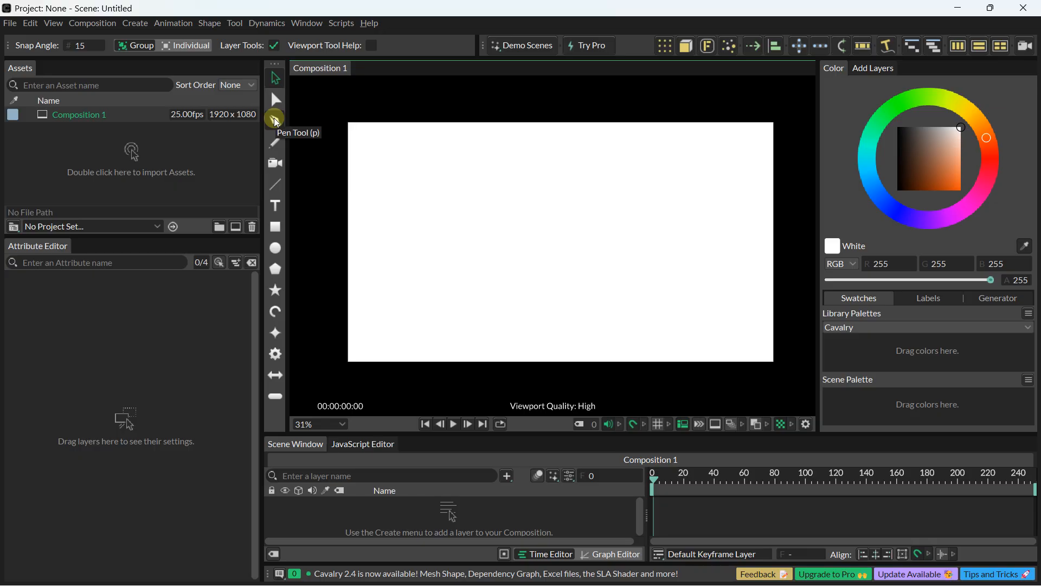
pyautogui.click(136, 23)
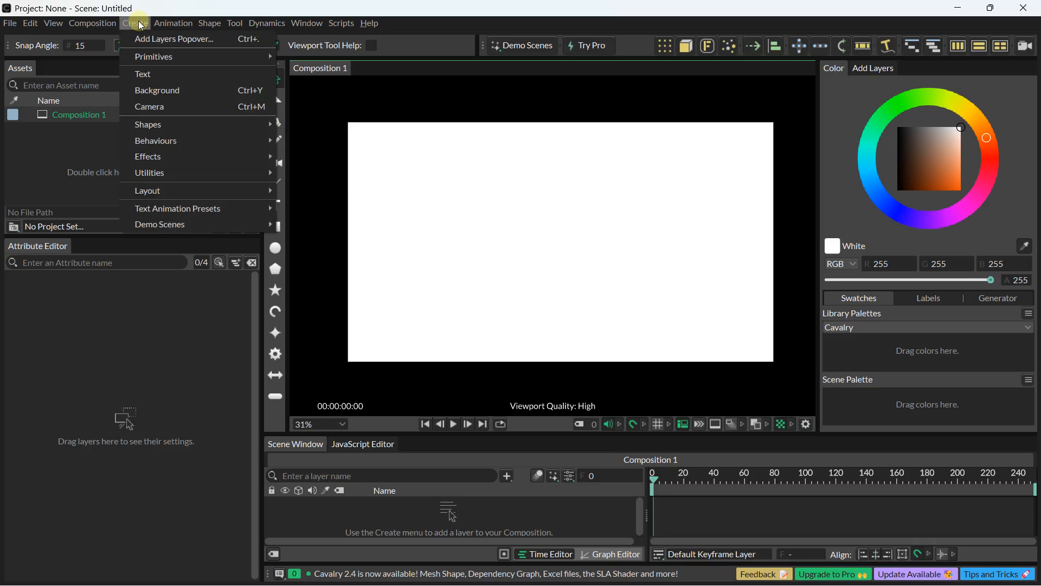
pyautogui.moveTo(141, 57)
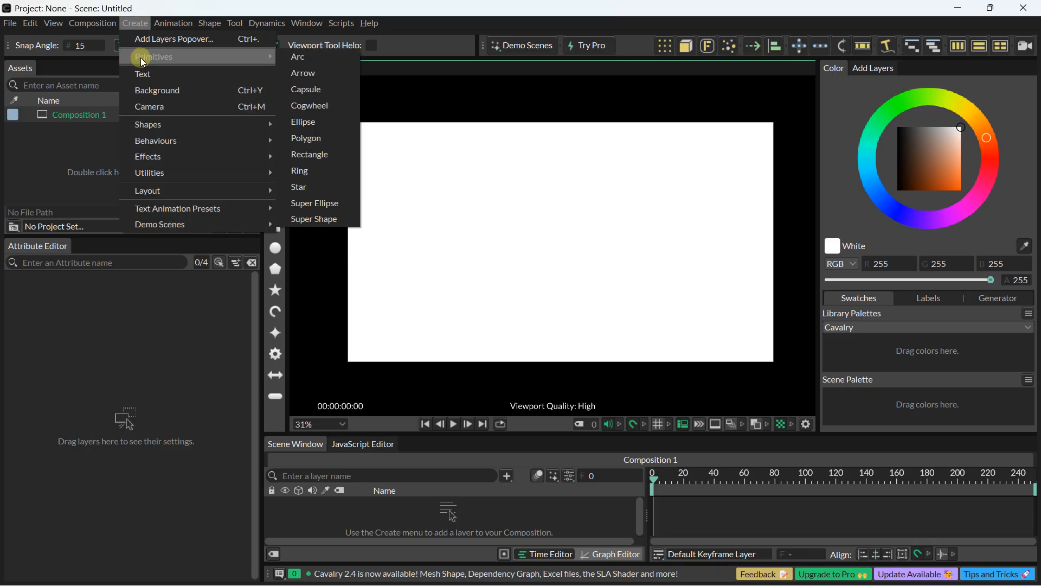
pyautogui.click(313, 222)
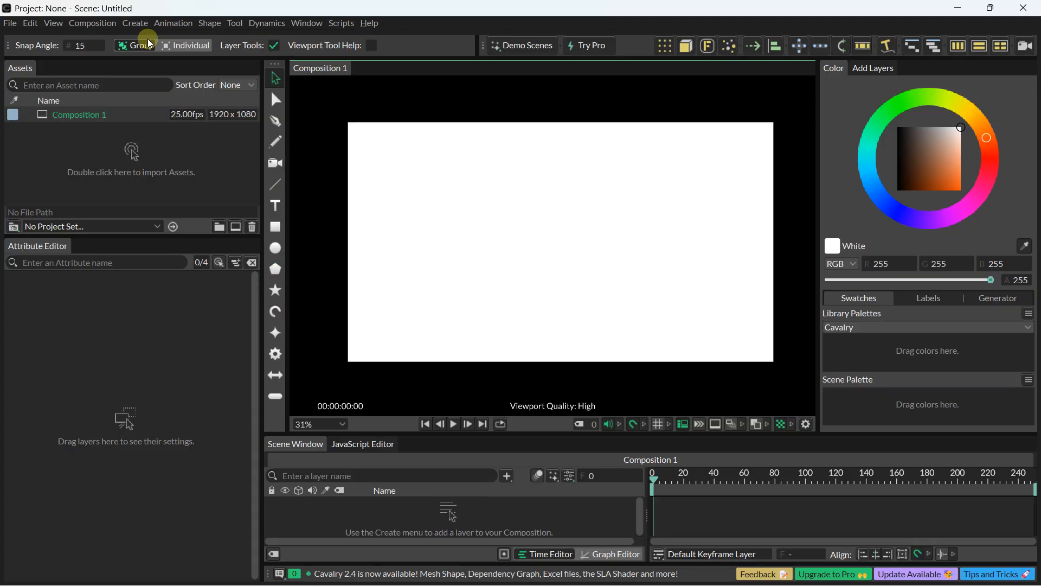
pyautogui.click(135, 26)
pyautogui.moveTo(146, 58)
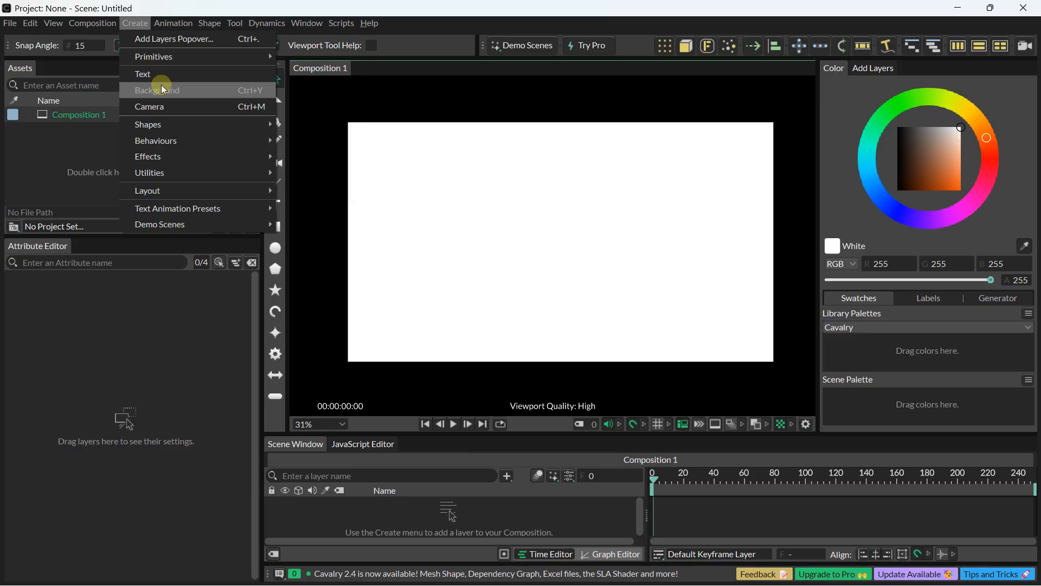
pyautogui.moveTo(156, 127)
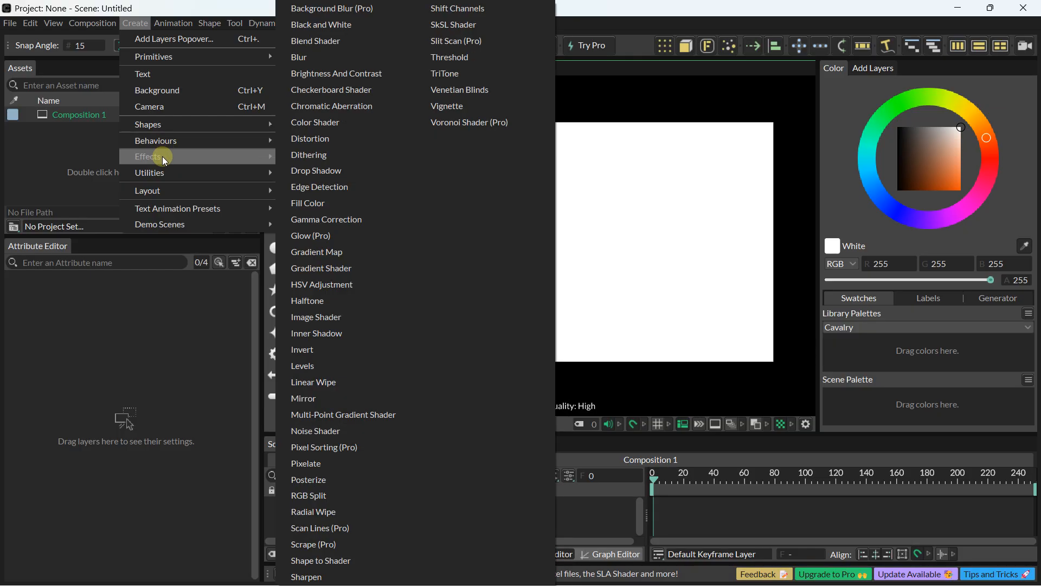
pyautogui.moveTo(162, 177)
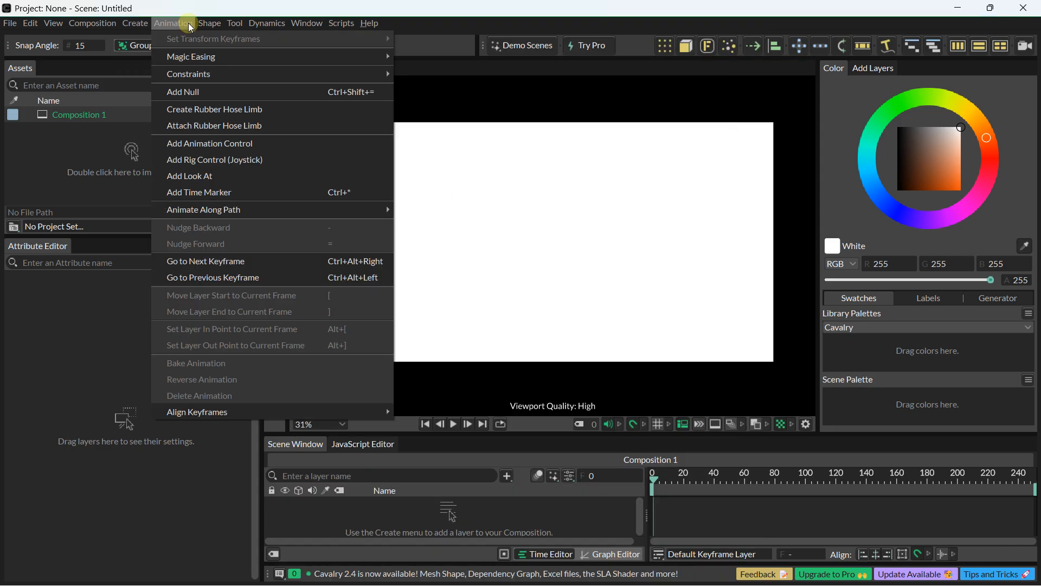
pyautogui.moveTo(235, 23)
pyautogui.click(448, 108)
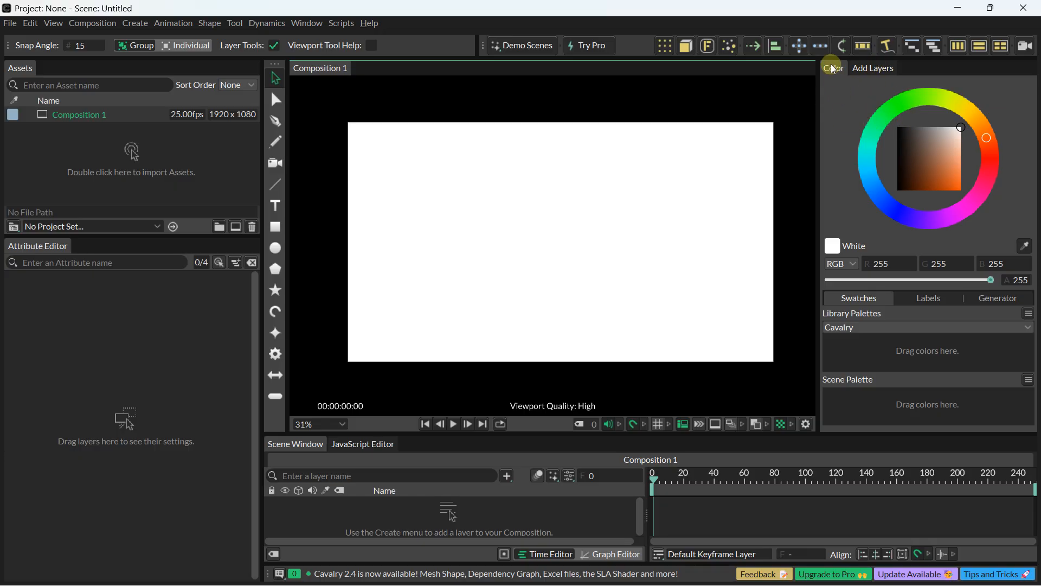
# Step: Look over the list of layers that can be added and the graph and time editors
pyautogui.click(866, 69)
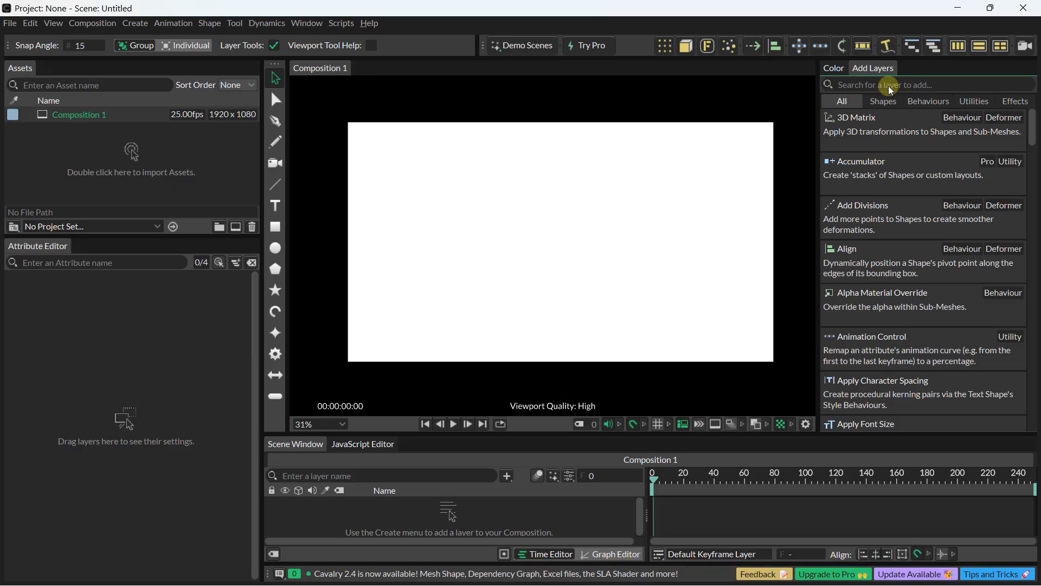
pyautogui.click(834, 68)
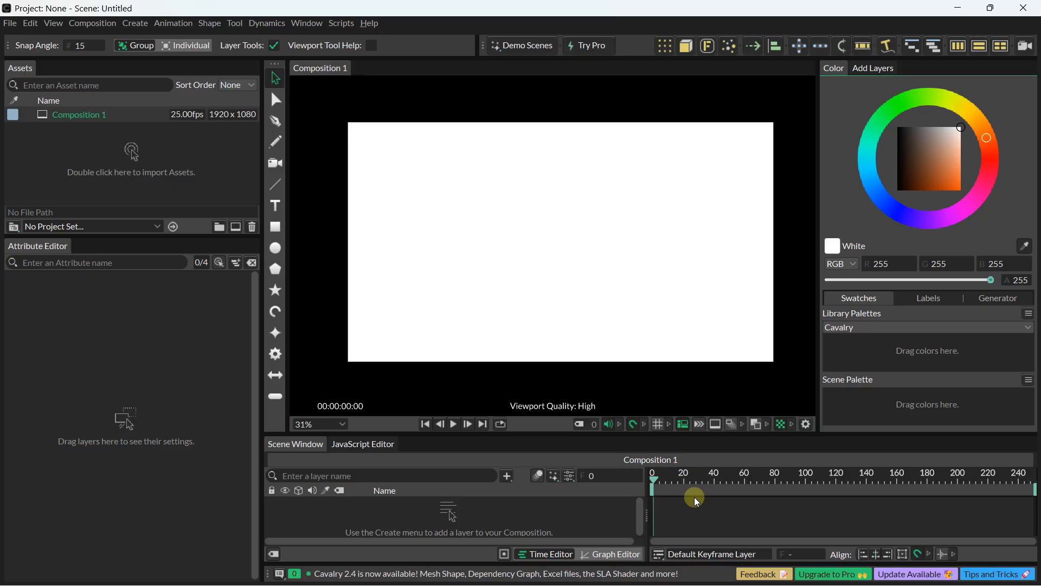
pyautogui.click(599, 554)
pyautogui.click(574, 552)
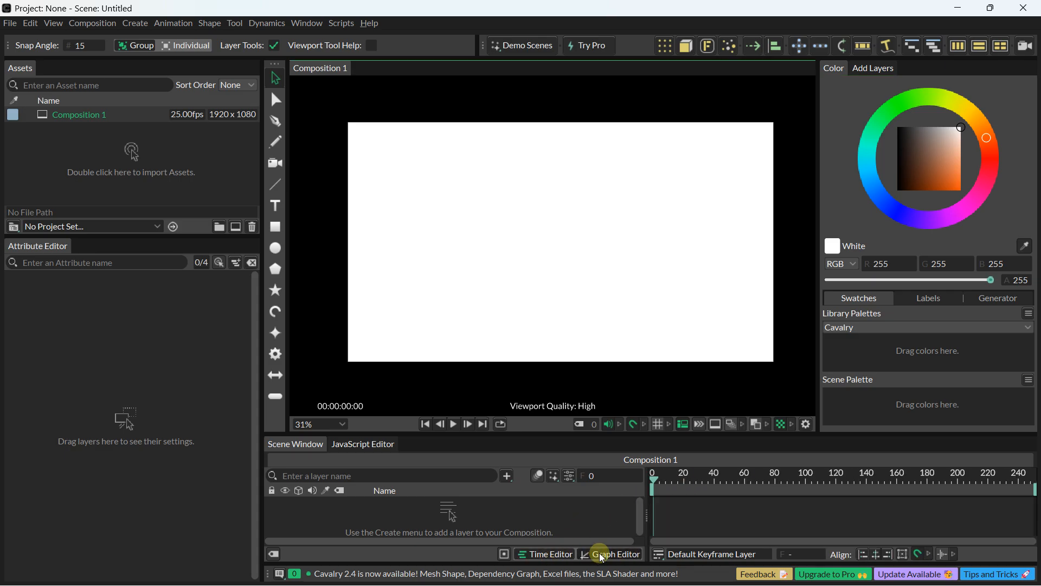
pyautogui.click(600, 552)
pyautogui.click(558, 554)
pyautogui.moveTo(431, 181); pyautogui.dragTo(427, 181)
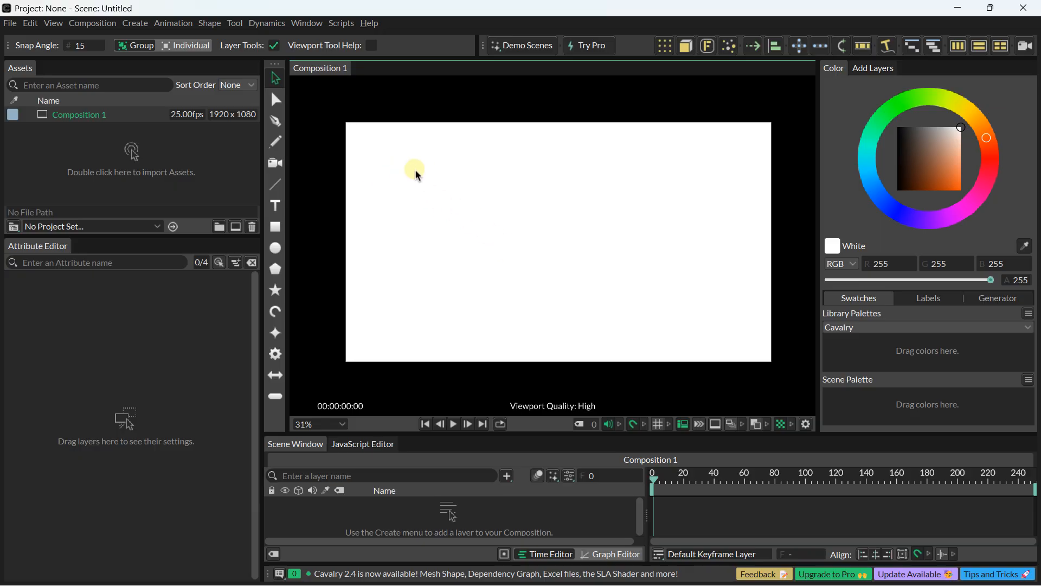
# Step: Set the composition's resolution to 3840×2160 (4k)
pyautogui.click(92, 24)
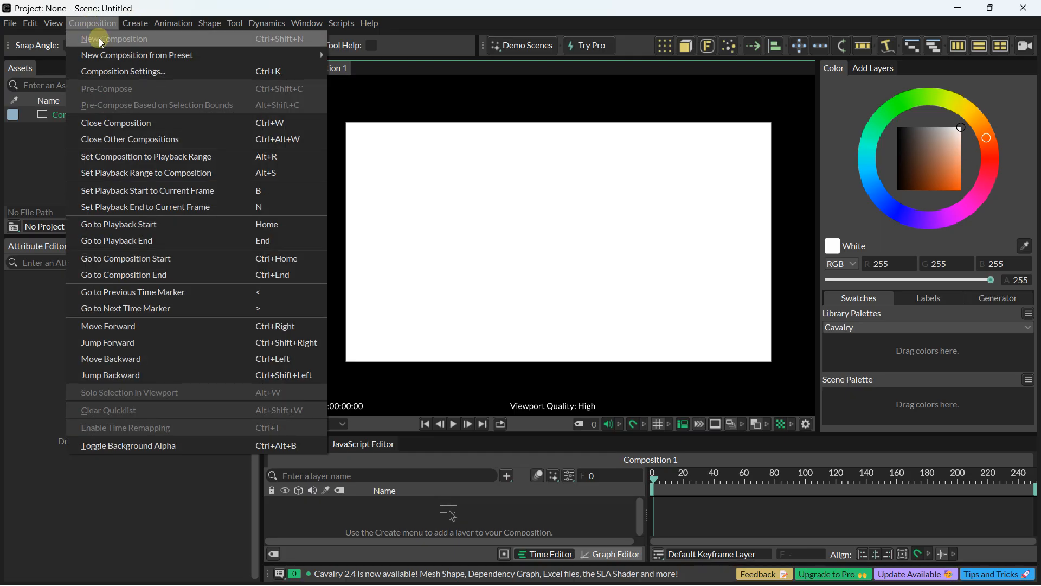
pyautogui.click(102, 70)
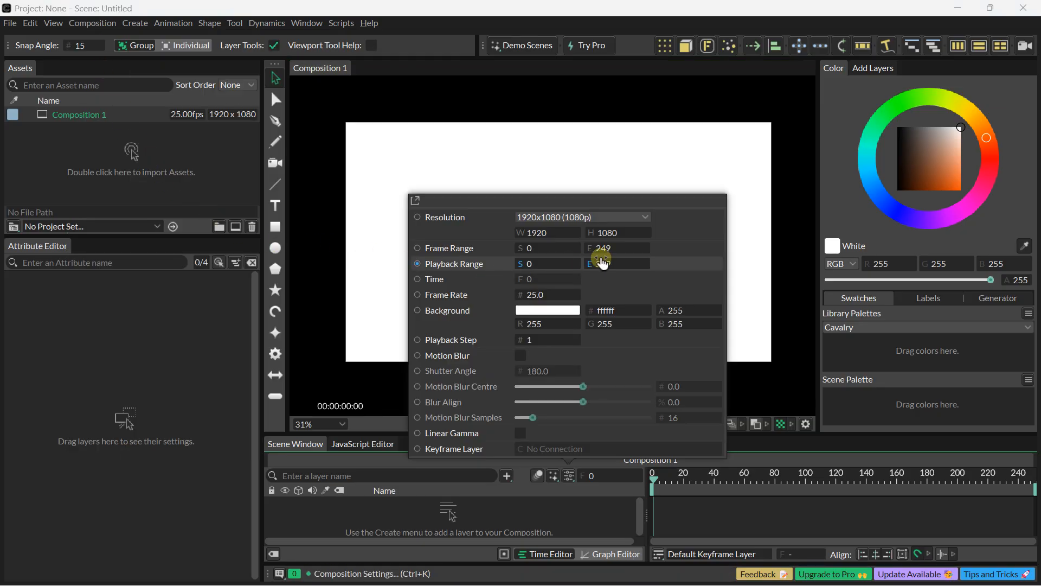
pyautogui.click(543, 218)
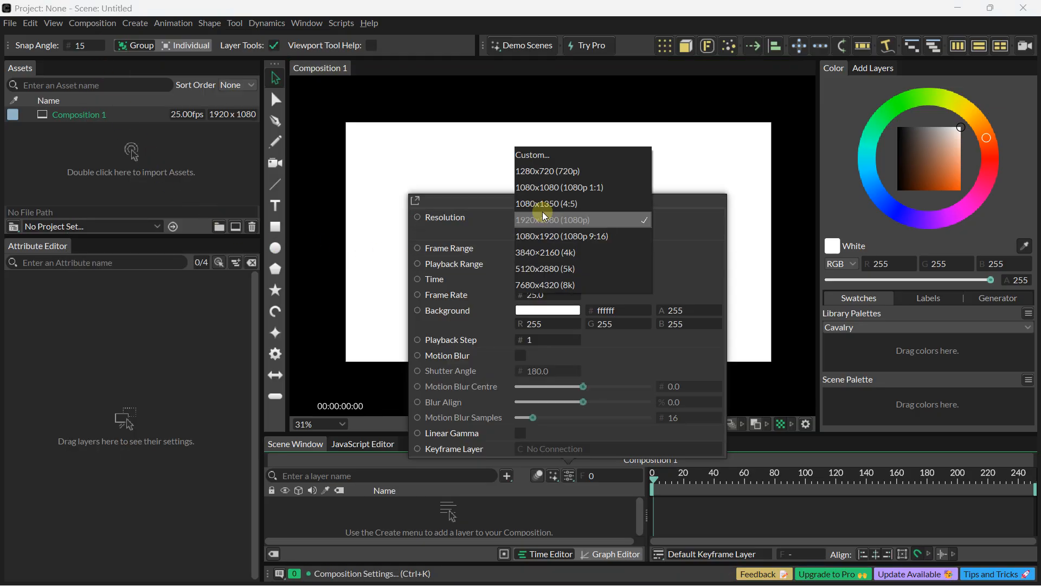
pyautogui.click(552, 251)
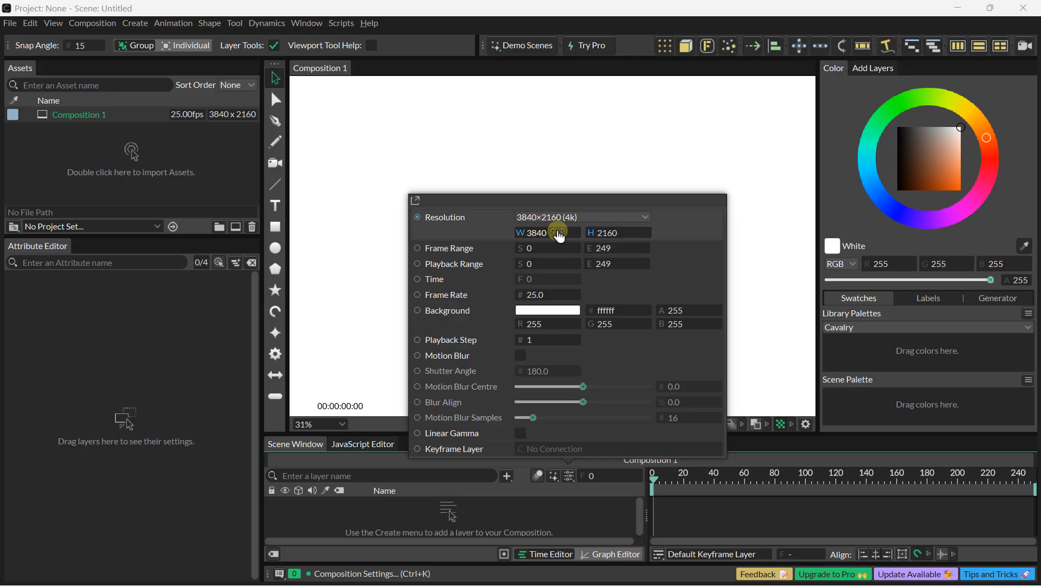
pyautogui.click(469, 173)
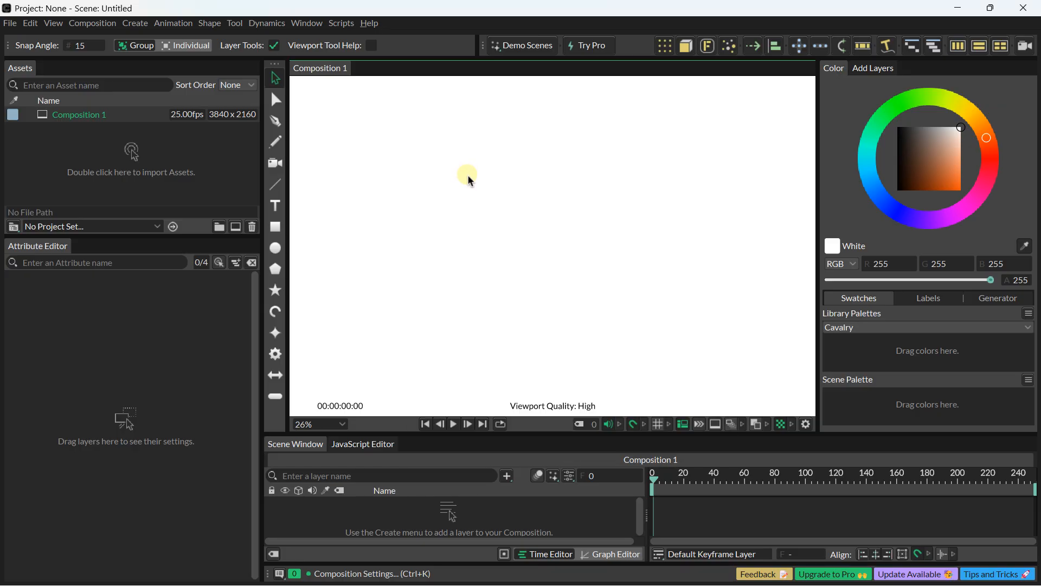
pyautogui.scroll(-3, 483, 210)
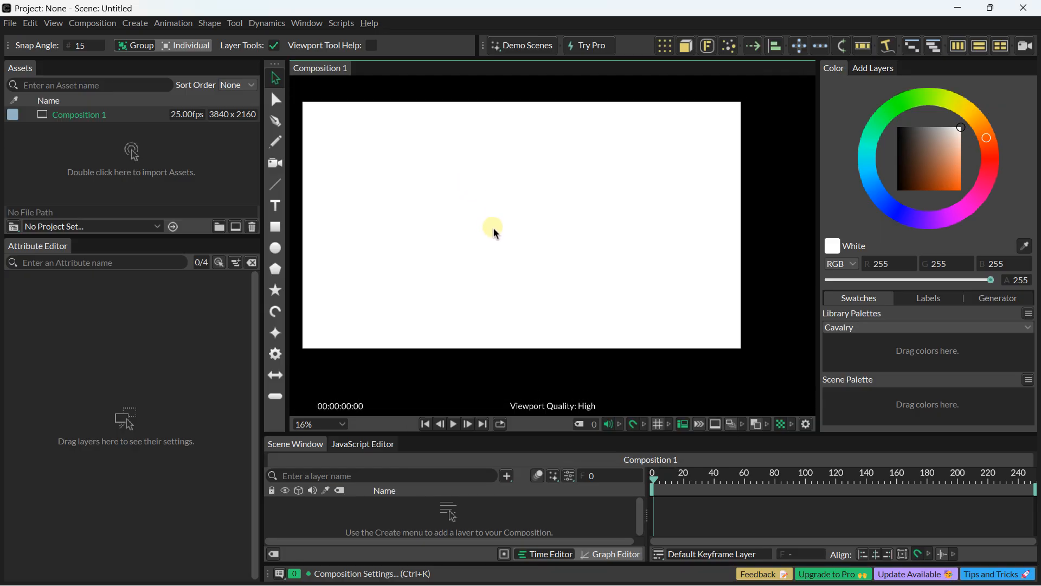
pyautogui.scroll(-1, 493, 233)
pyautogui.moveTo(493, 233); pyautogui.dragTo(523, 244)
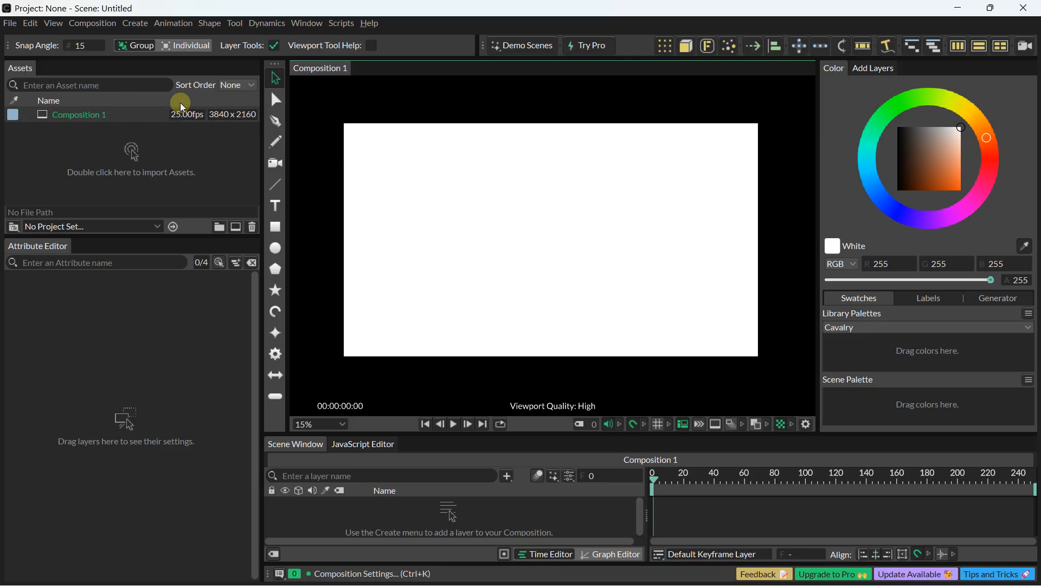
# Step: Set the composition's resolution to 1920x1080 (1080p) in its settings
pyautogui.moveTo(186, 118)
pyautogui.click(94, 23)
pyautogui.click(102, 69)
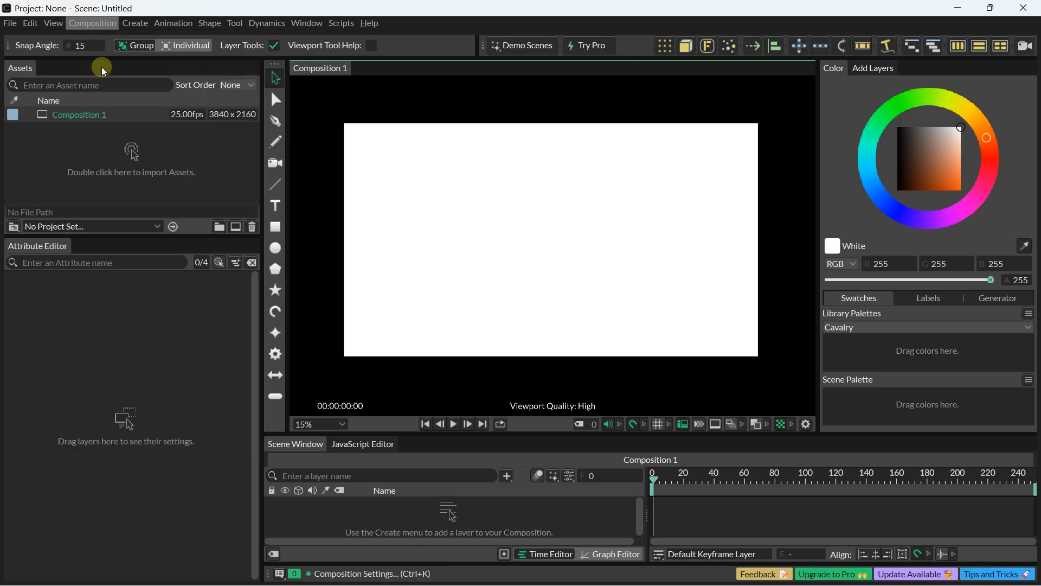
pyautogui.click(564, 218)
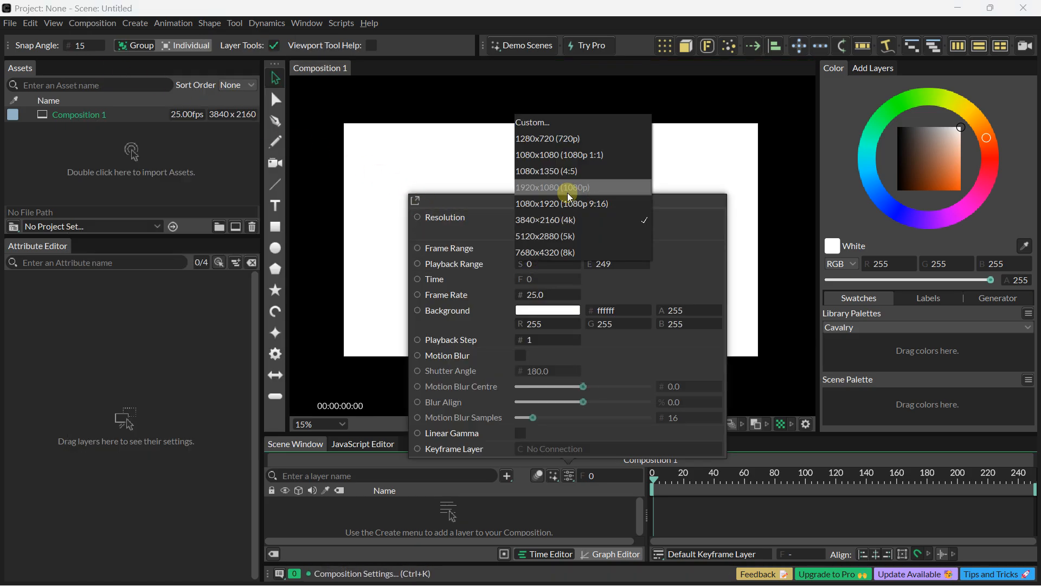
pyautogui.click(568, 192)
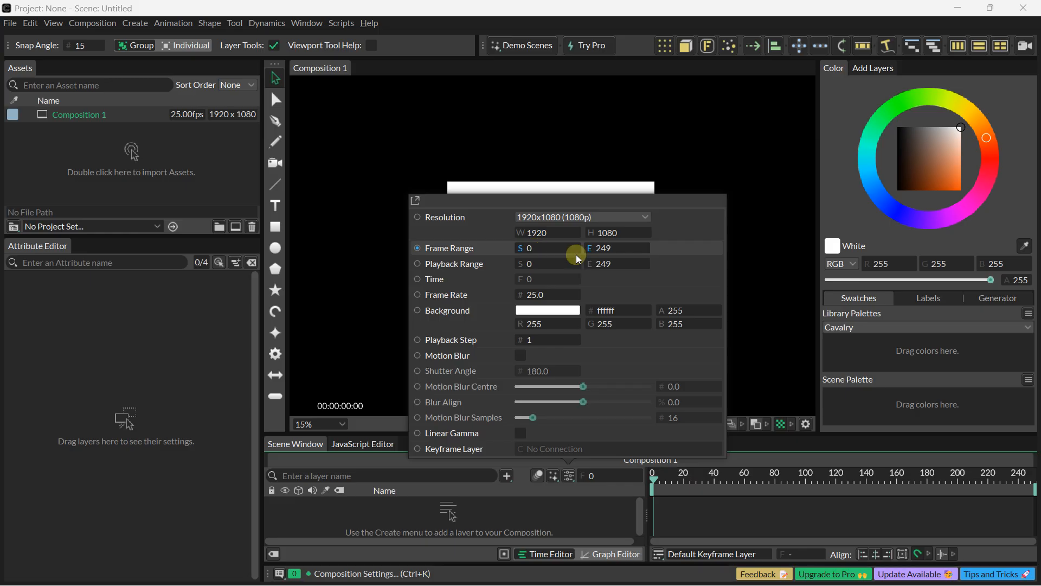
# Step: Set the end of the composition's frame range to 200
pyautogui.click(616, 249)
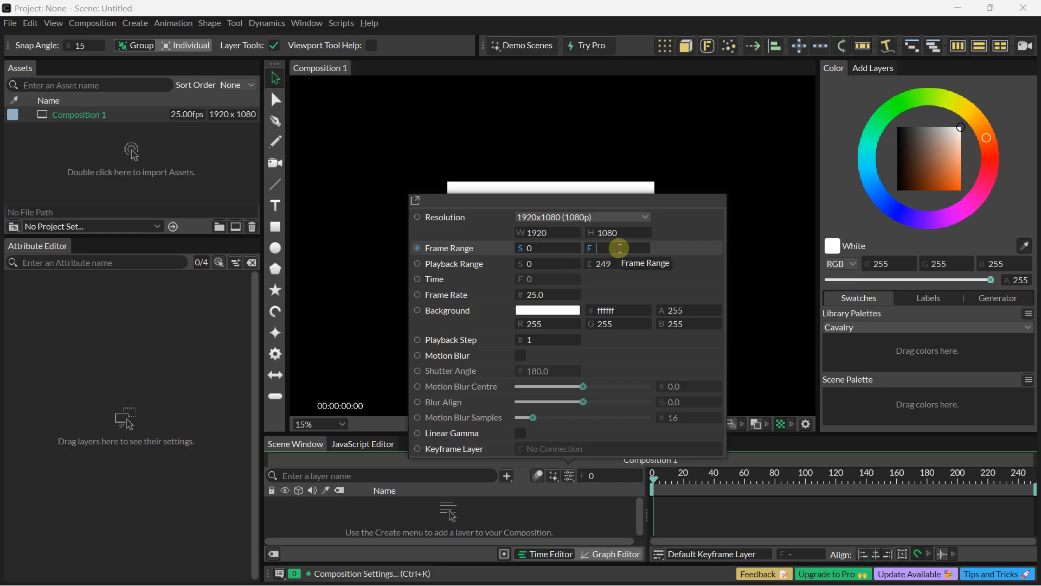
pyautogui.press('capslock')
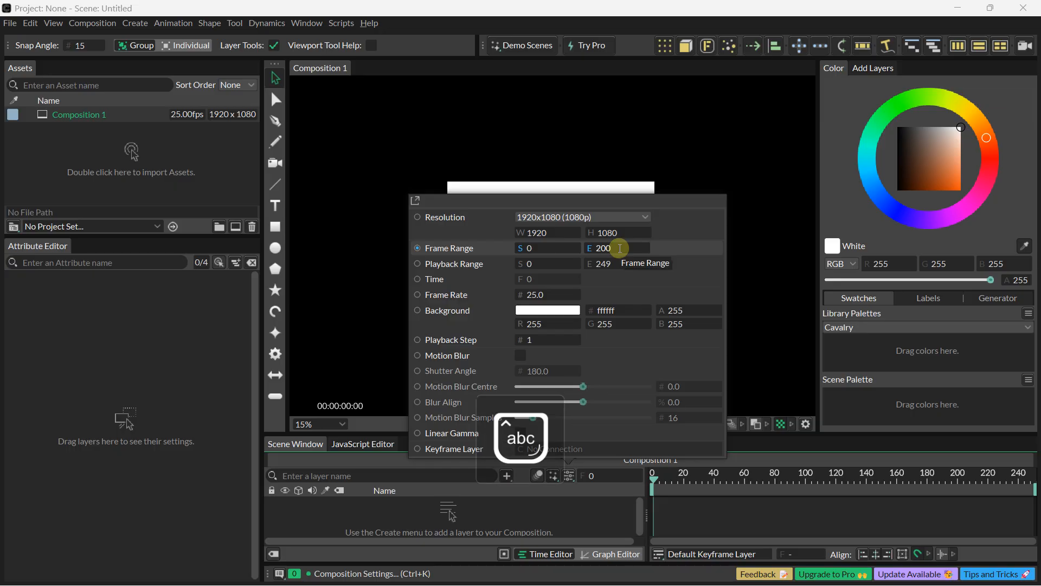
pyautogui.press('Return')
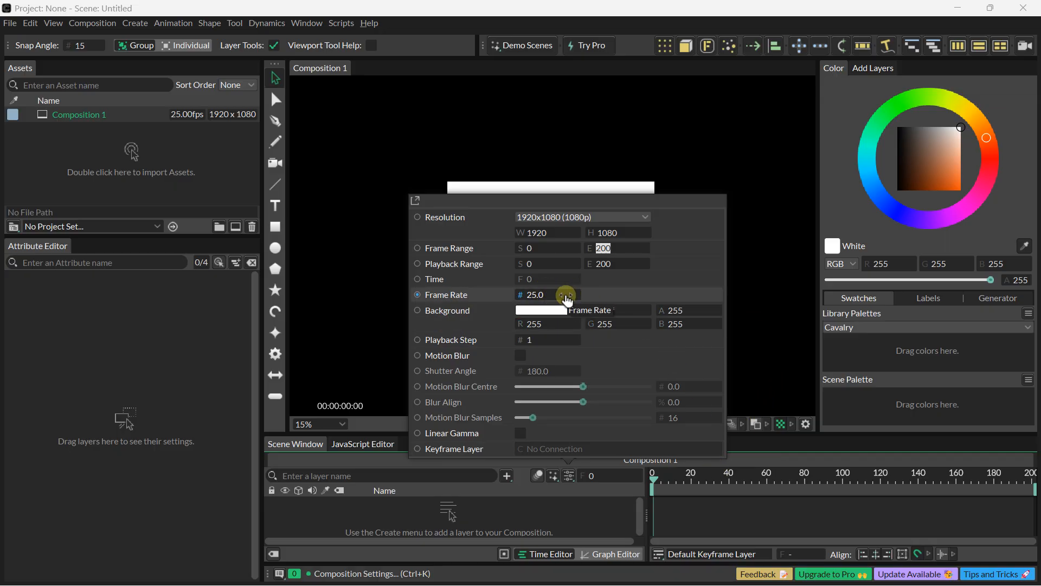
# Step: Change the composition's background colour to a vivid blue-violet and close the composition settings
pyautogui.click(537, 310)
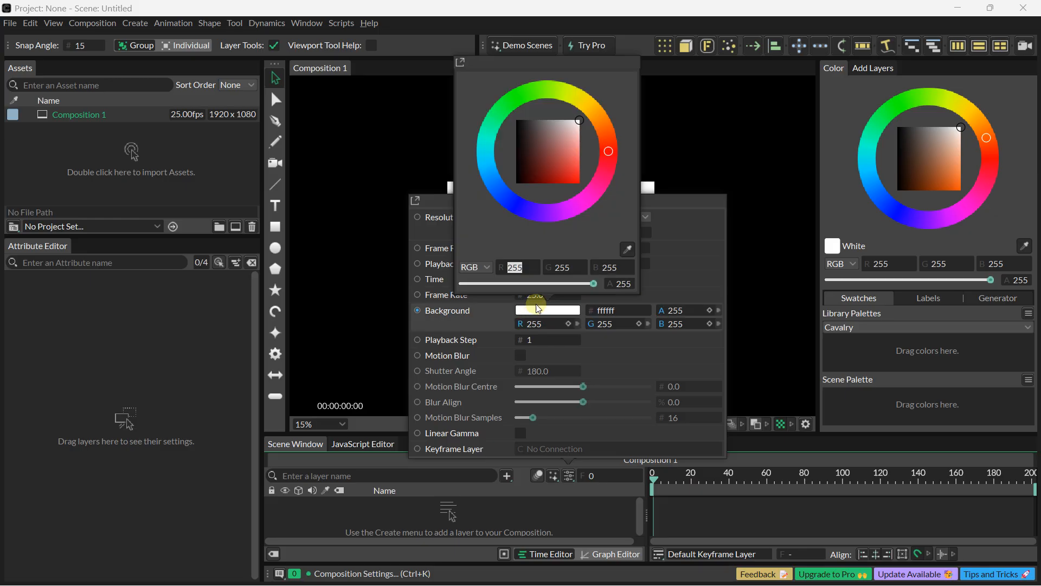
pyautogui.click(556, 169)
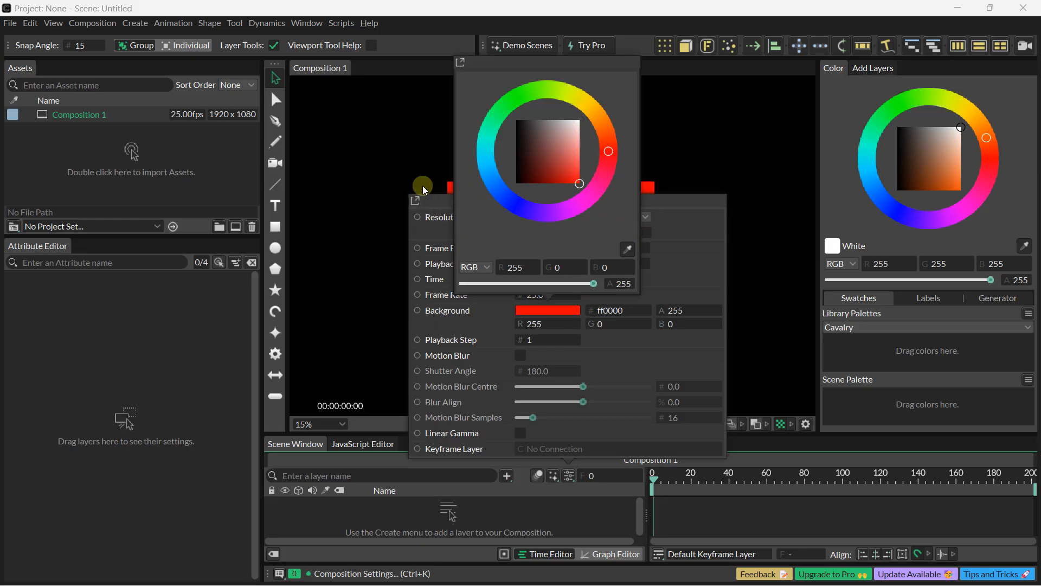
pyautogui.click(505, 201)
pyautogui.click(441, 202)
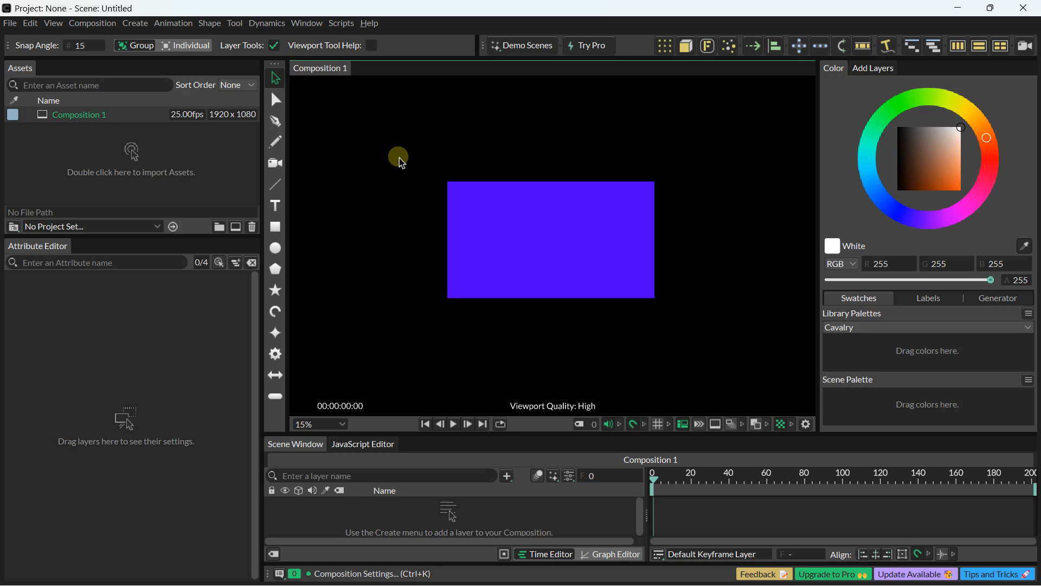
# Step: Change the composition's background colour to white (ffffff) in its settings and close them
pyautogui.click(92, 22)
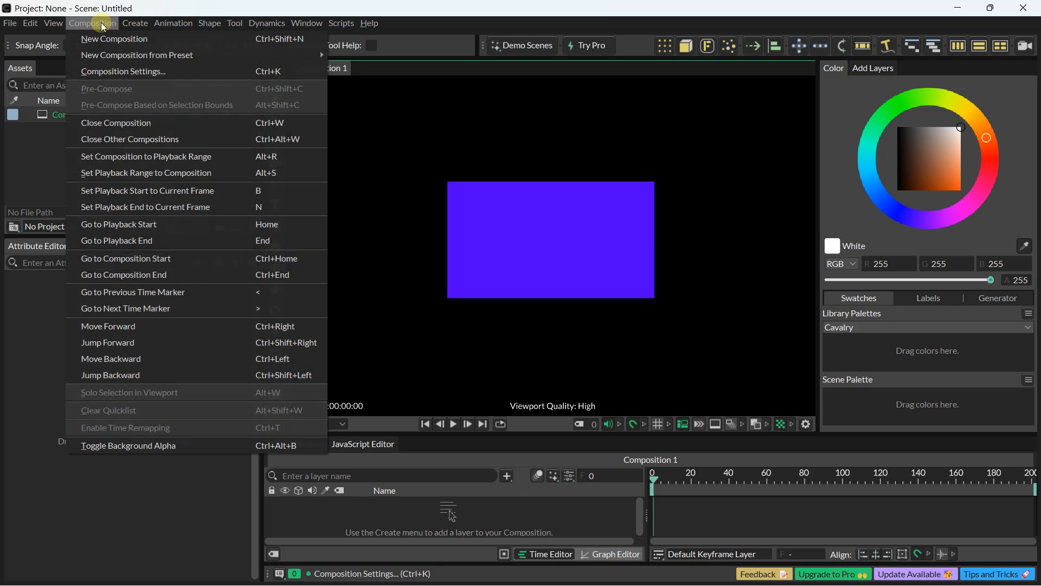
pyautogui.click(102, 68)
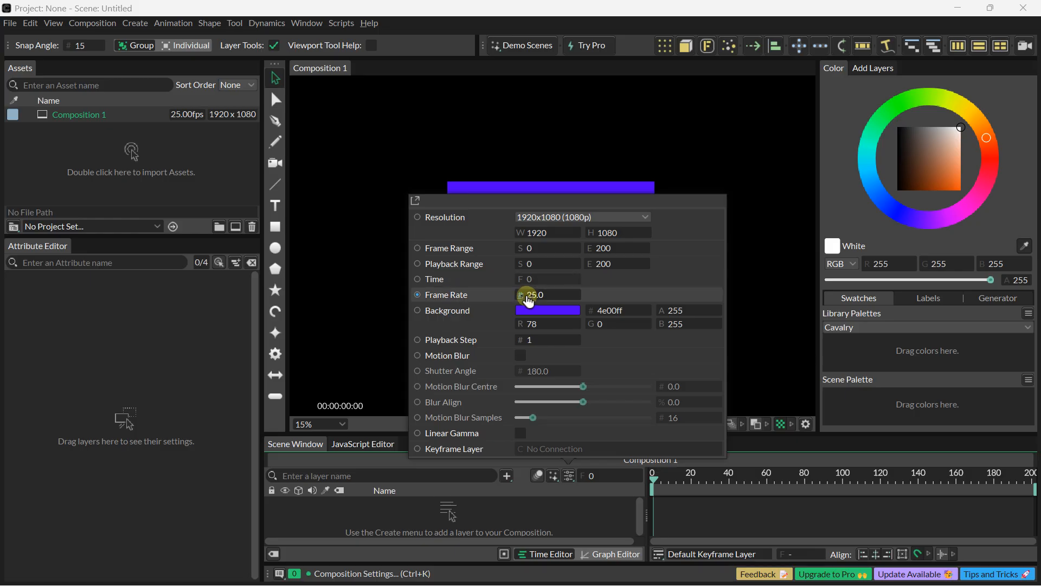
pyautogui.click(532, 305)
pyautogui.moveTo(599, 158); pyautogui.dragTo(610, 138)
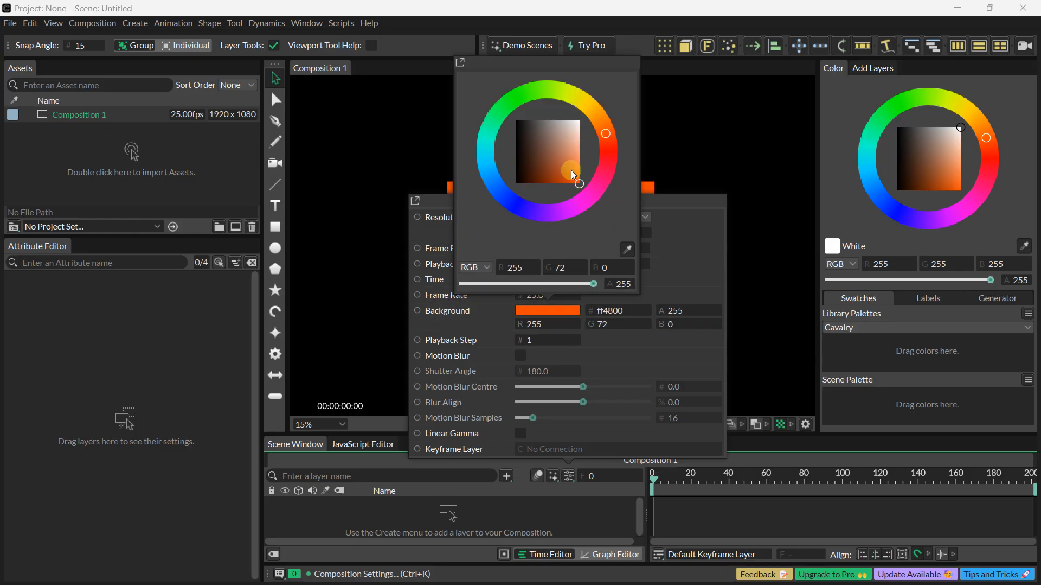
pyautogui.moveTo(572, 170); pyautogui.dragTo(596, 106)
pyautogui.click(676, 242)
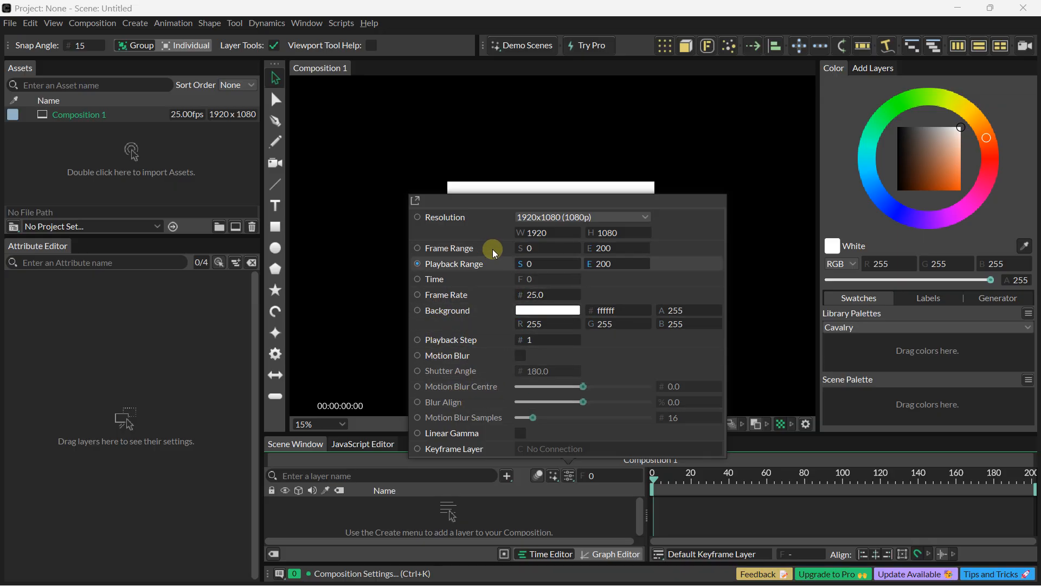
pyautogui.click(382, 116)
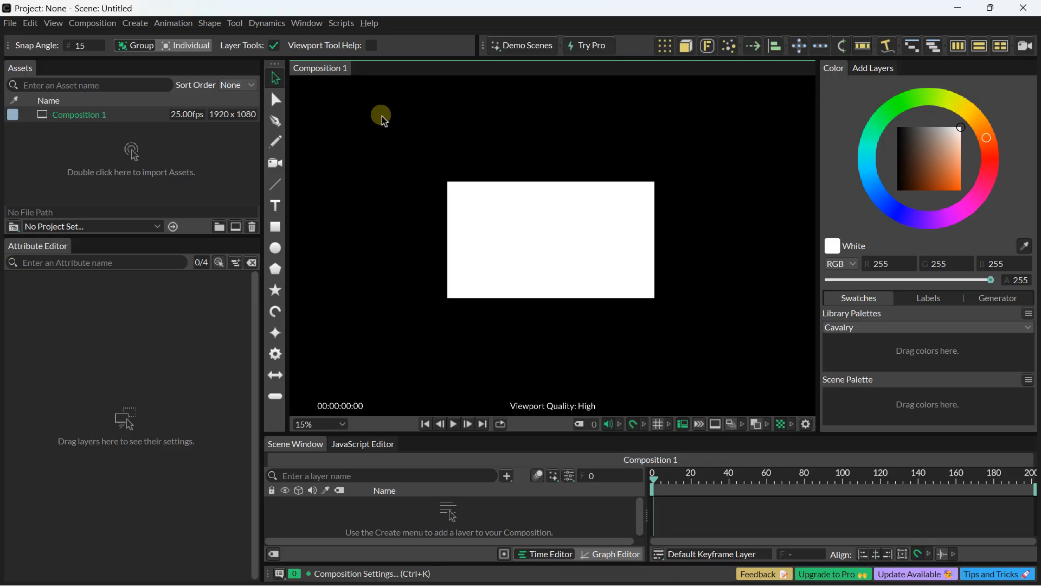
# Step: Draw a rectangle about 708 × 294 in the canvas's upper left and a circle with a radius of about 200 in its right half
pyautogui.scroll(5, 585, 223)
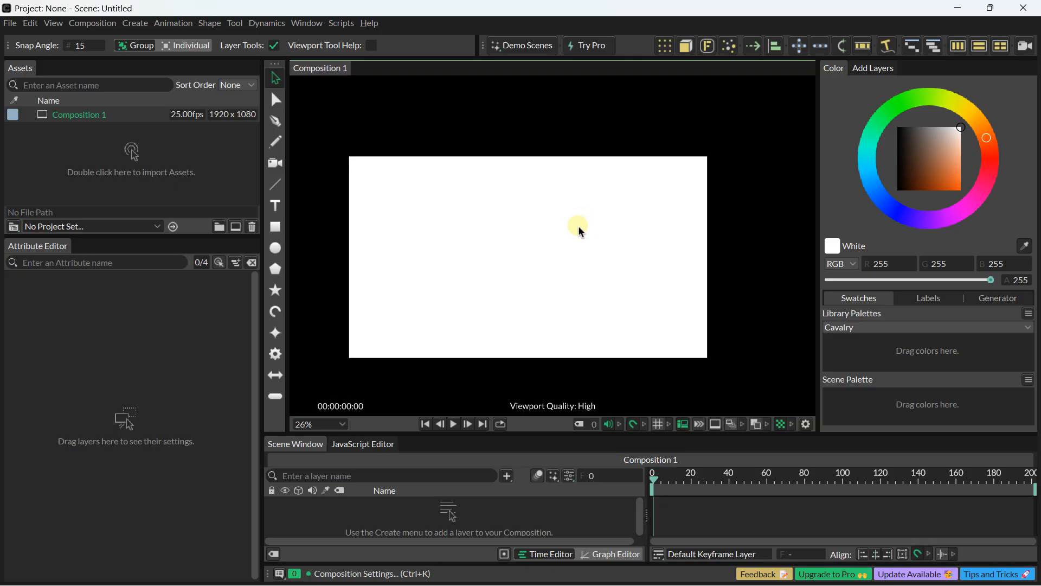
pyautogui.scroll(1, 472, 211)
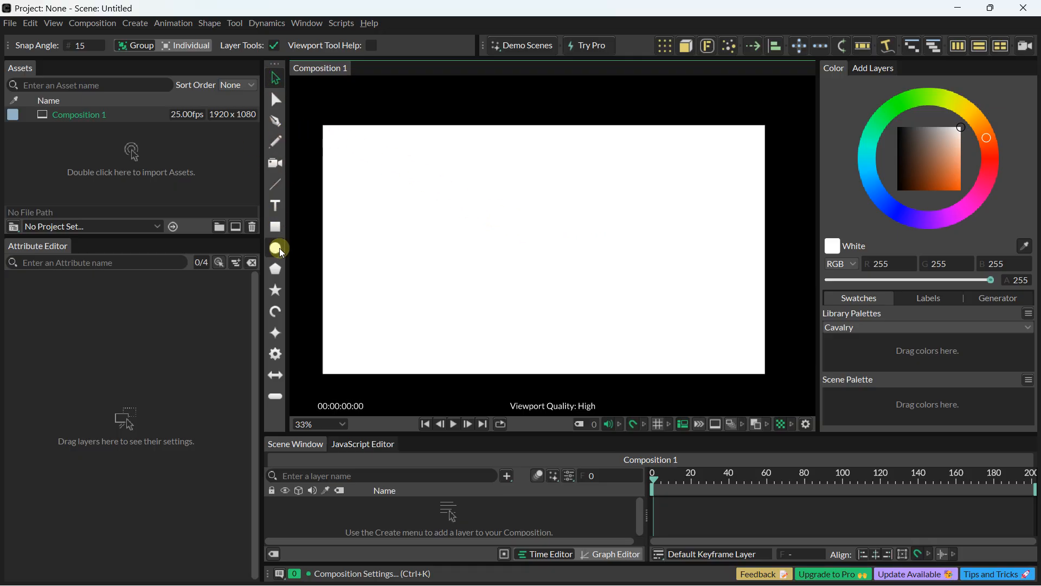
pyautogui.click(275, 229)
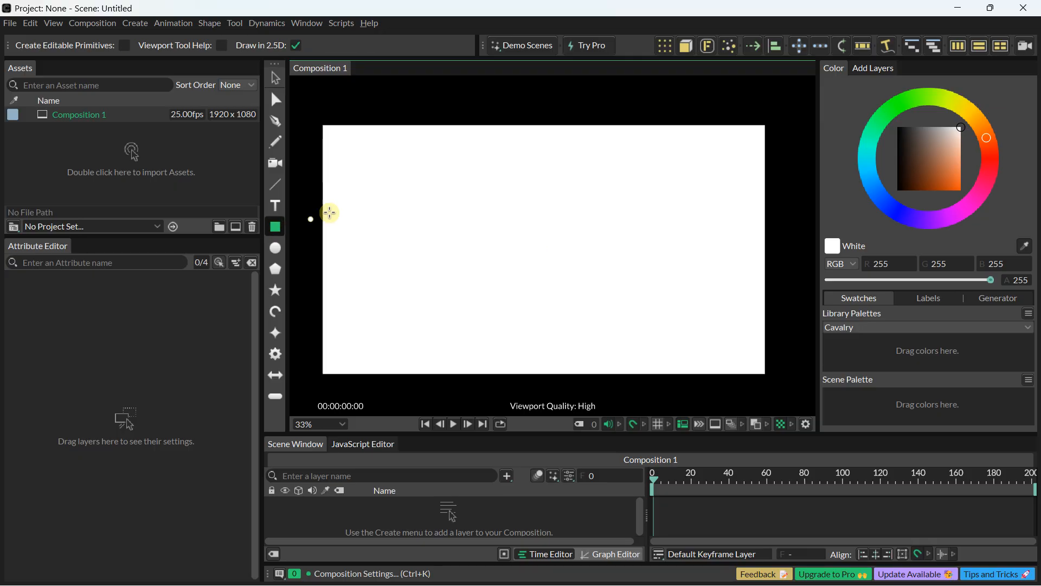
pyautogui.moveTo(351, 160); pyautogui.dragTo(514, 228)
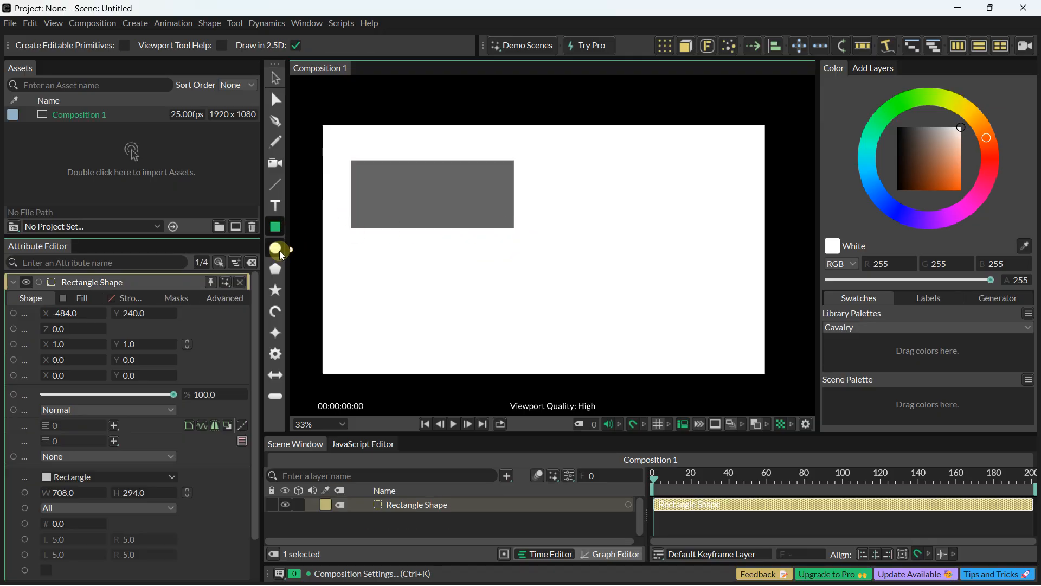
pyautogui.click(279, 251)
pyautogui.moveTo(574, 196); pyautogui.dragTo(667, 285)
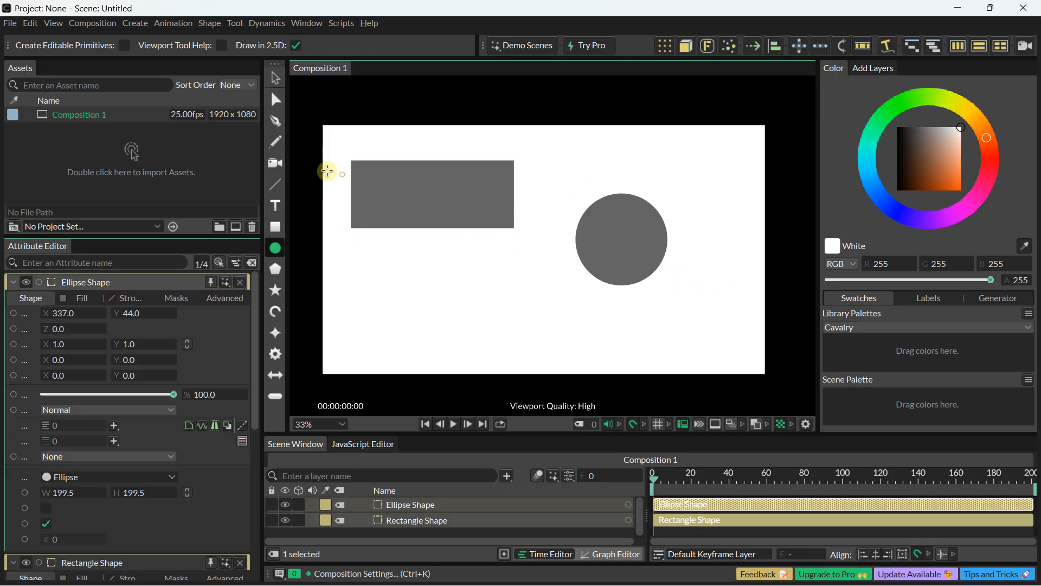
# Step: Draw an open wavy curve below the rectangle with the Pen tool and a straight diagonal line below the circle
pyautogui.click(277, 121)
pyautogui.click(352, 329)
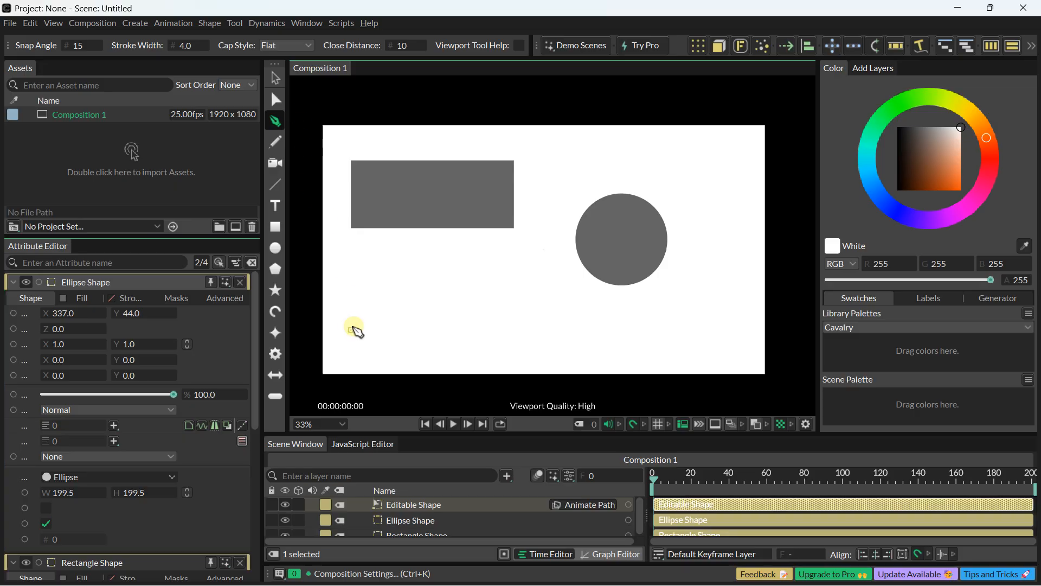
pyautogui.moveTo(411, 304); pyautogui.dragTo(514, 273)
pyautogui.moveTo(523, 321); pyautogui.dragTo(544, 344)
pyautogui.moveTo(561, 268); pyautogui.dragTo(567, 223)
pyautogui.press('Escape')
pyautogui.click(274, 185)
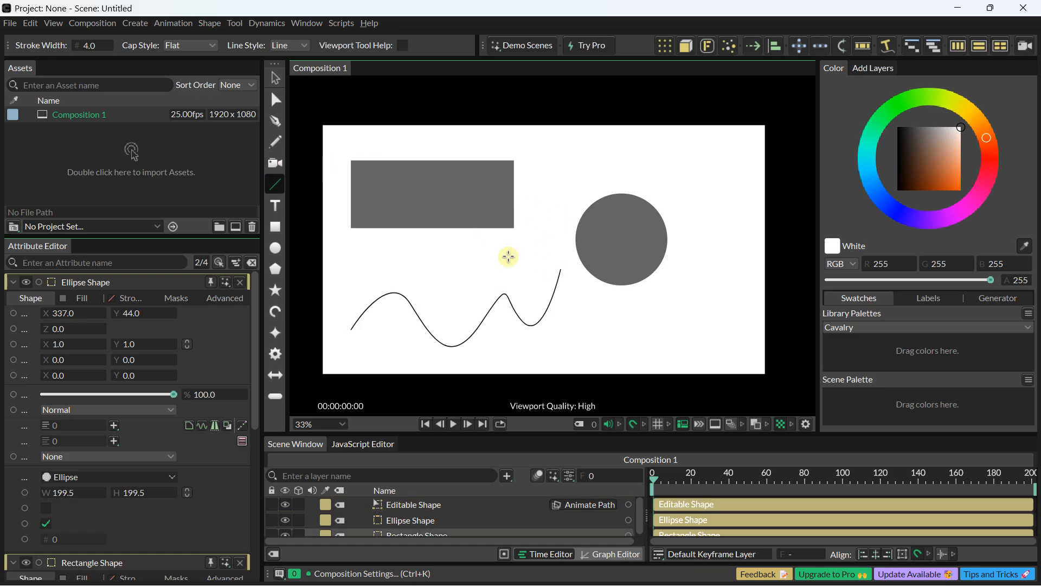
pyautogui.moveTo(614, 346); pyautogui.dragTo(728, 269)
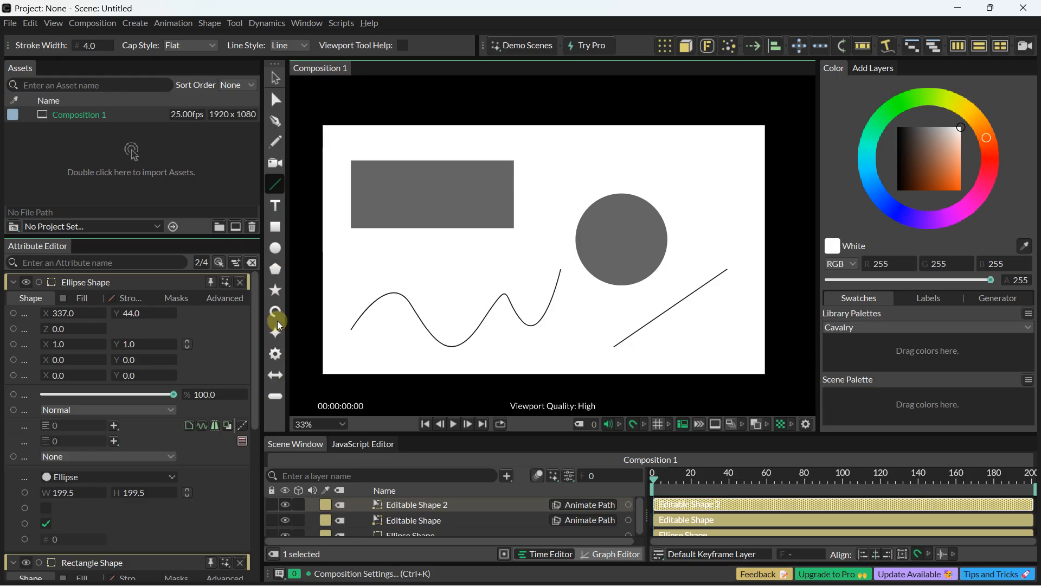
# Step: Delete the rectangle, the wavy curve, the circle and the diagonal line from the composition
pyautogui.click(275, 78)
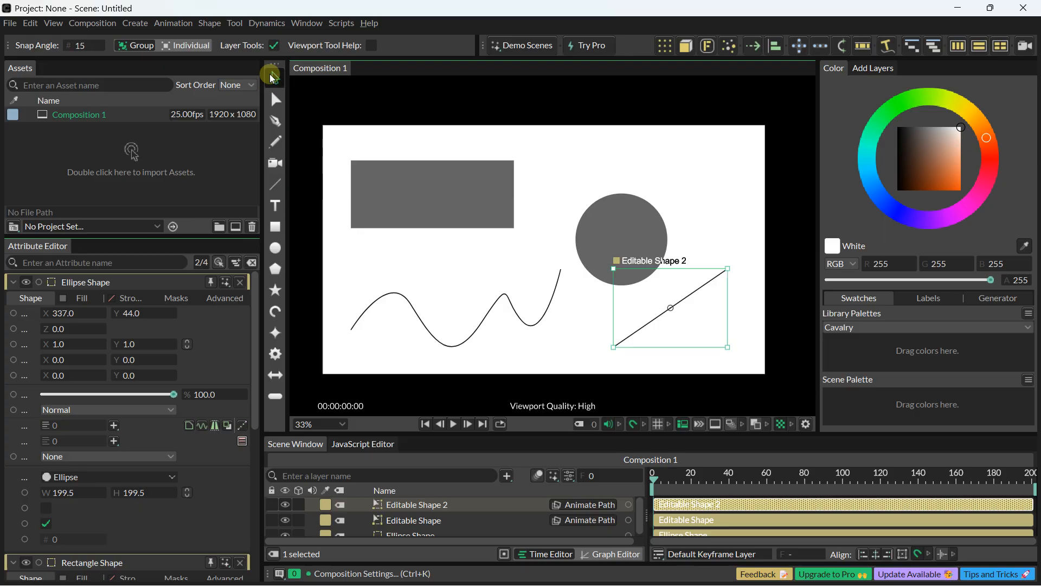
pyautogui.click(391, 197)
pyautogui.press('Delete')
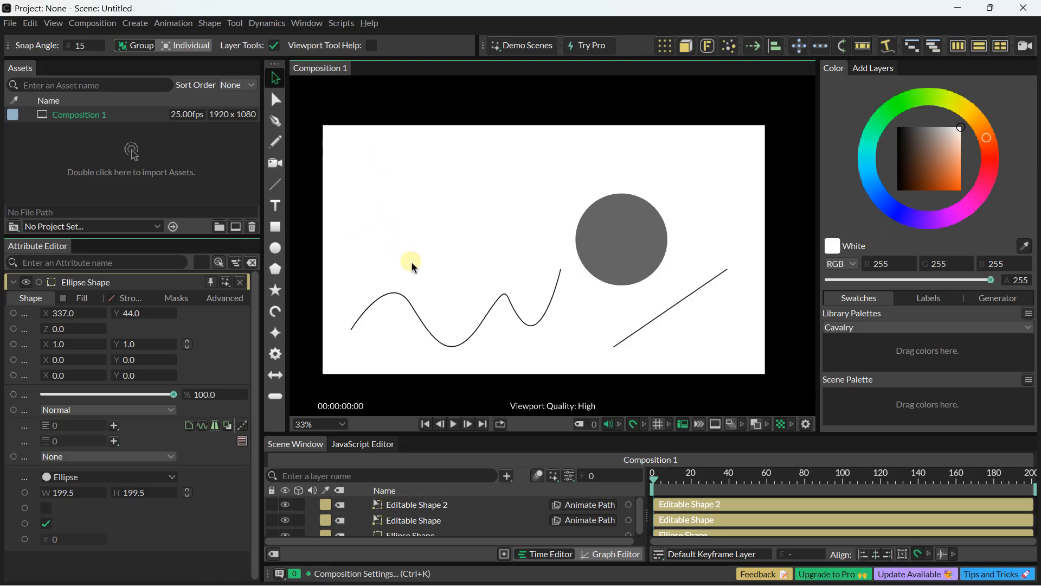
pyautogui.click(505, 302)
pyautogui.press('Delete')
pyautogui.click(588, 222)
pyautogui.press('Delete')
pyautogui.click(677, 302)
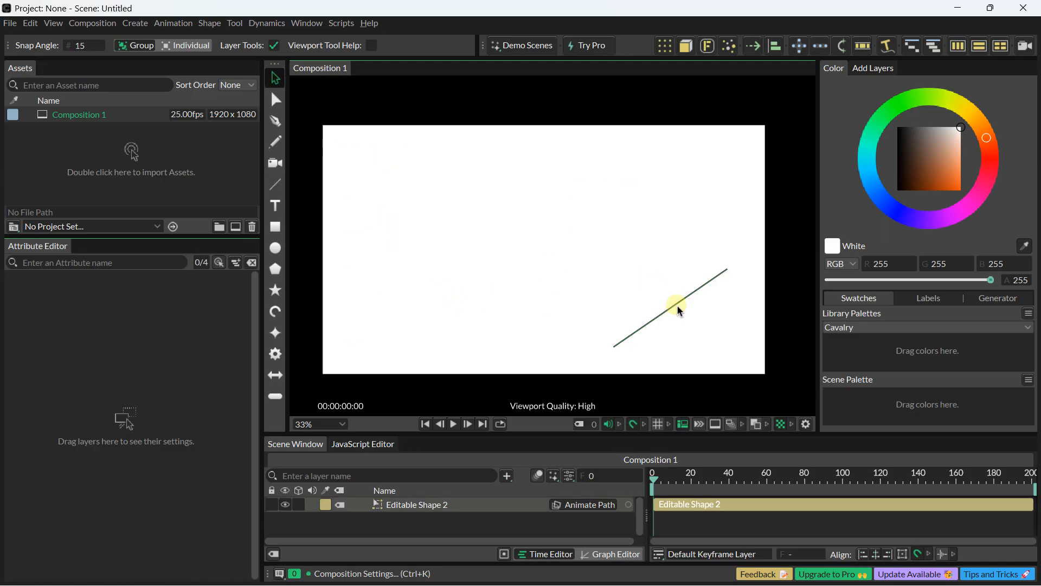
pyautogui.press('Delete')
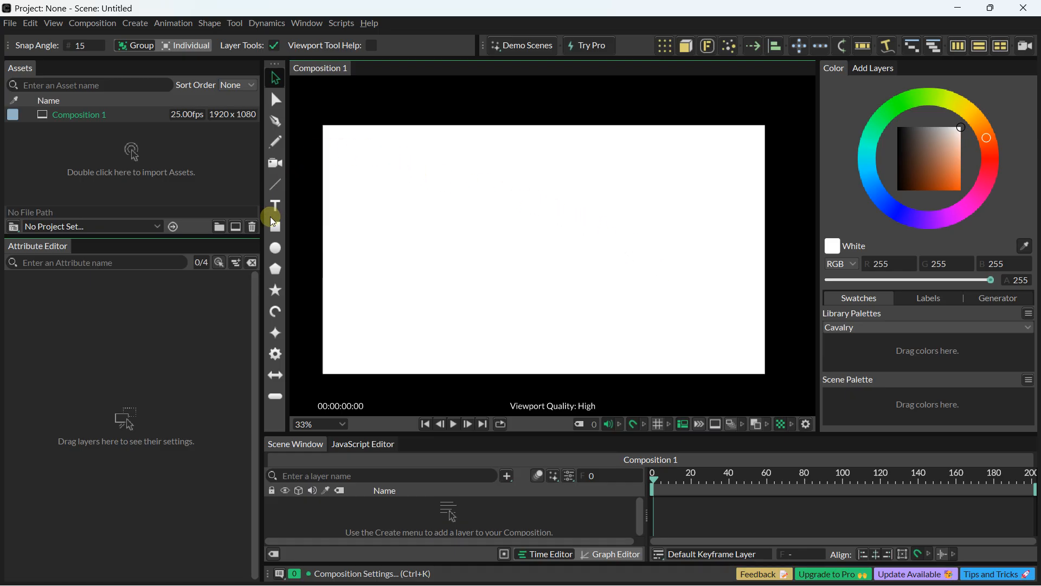
# Step: Draw a rectangle about 1208 × 426 near the canvas centre and fill it with red (255, 14, 0)
pyautogui.click(275, 226)
pyautogui.moveTo(402, 182); pyautogui.dragTo(679, 280)
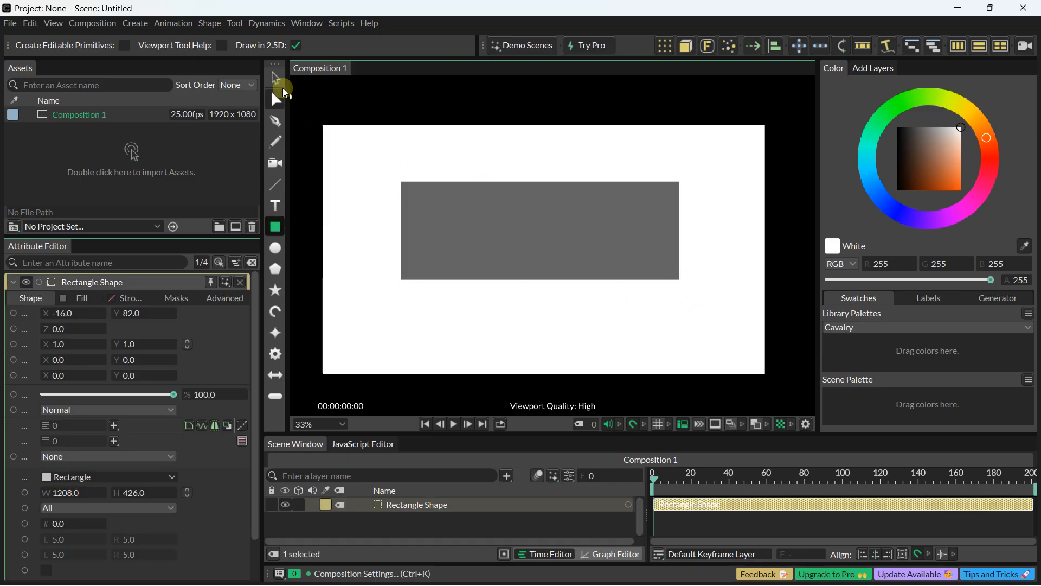
pyautogui.click(278, 82)
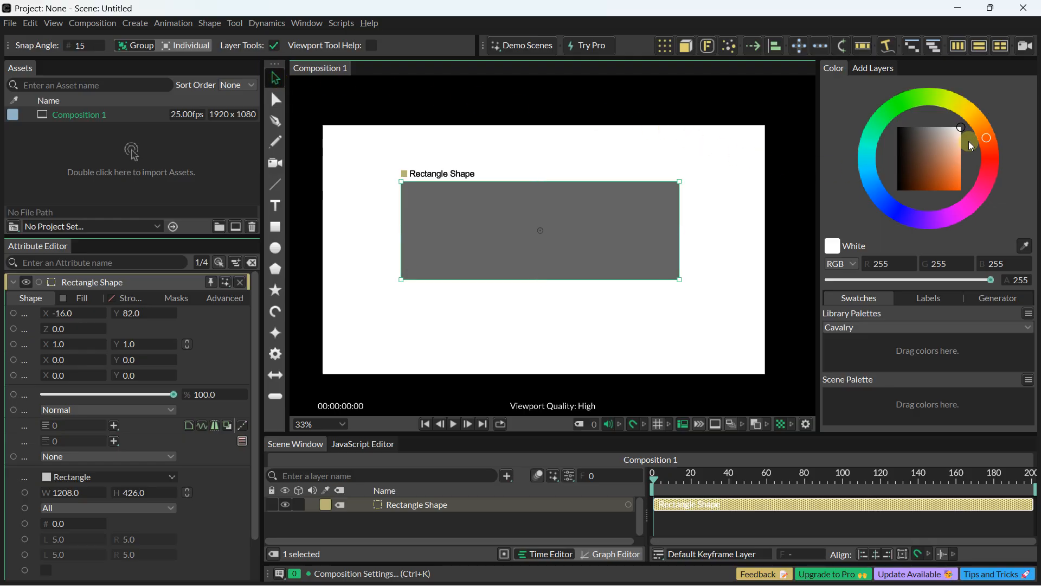
pyautogui.click(985, 138)
pyautogui.moveTo(986, 142); pyautogui.dragTo(972, 214)
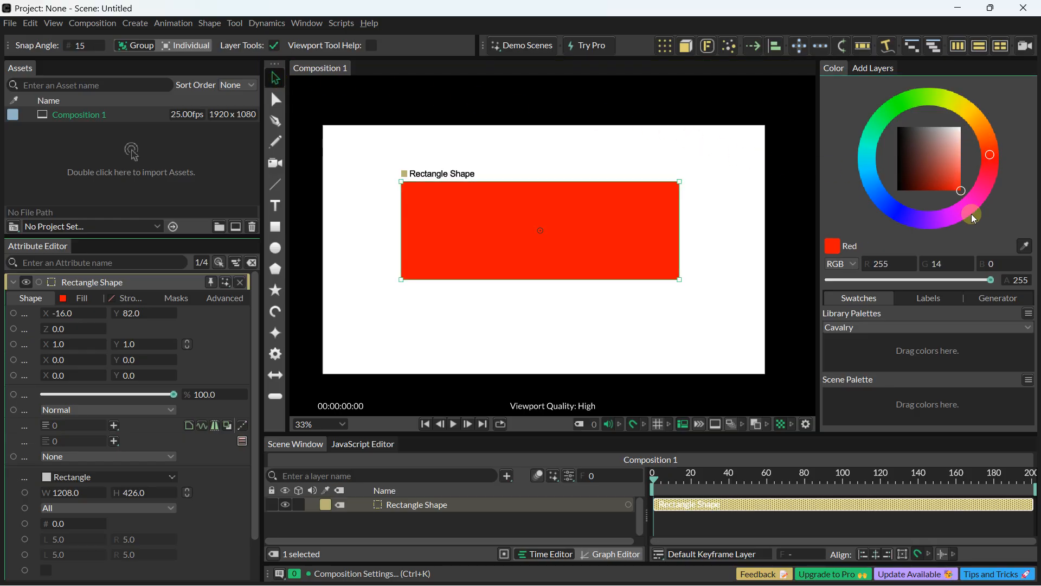
# Step: Snap the red rectangle to the composition's centre at 0, 0 and review the viewport snapping options
pyautogui.moveTo(593, 227); pyautogui.dragTo(600, 249)
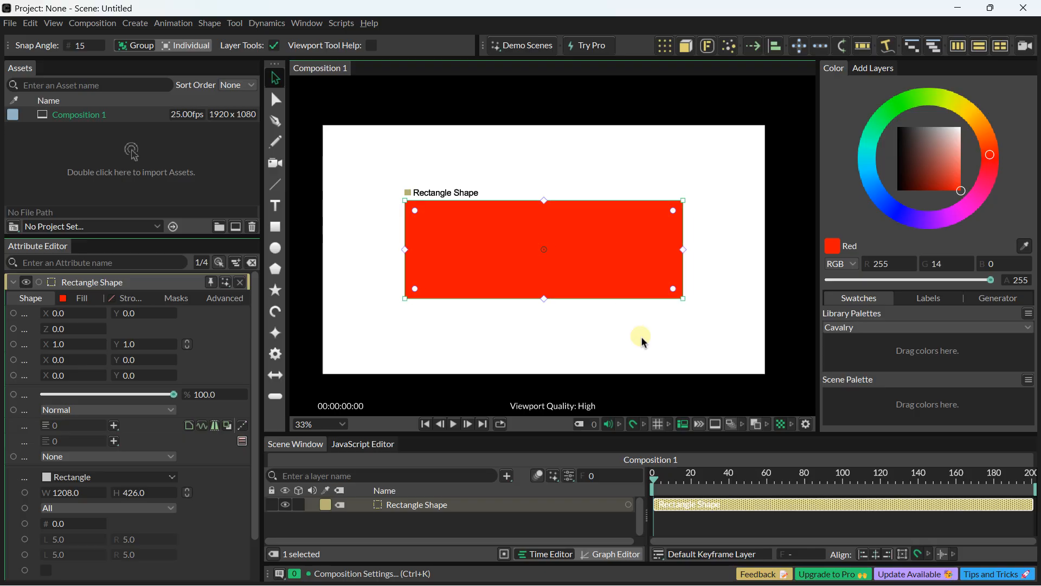
pyautogui.click(642, 425)
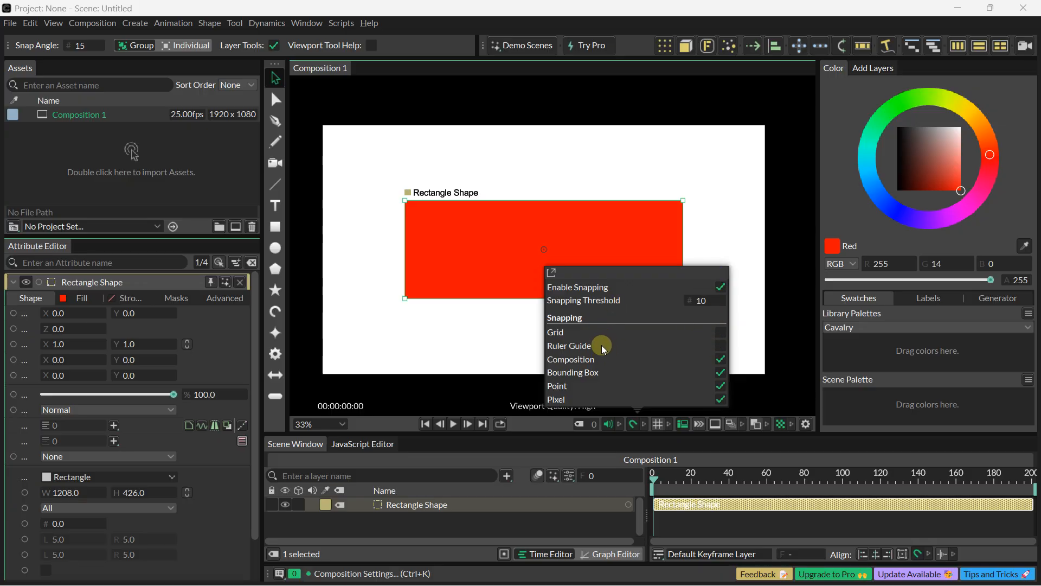
pyautogui.click(420, 328)
pyautogui.moveTo(473, 251); pyautogui.dragTo(497, 247)
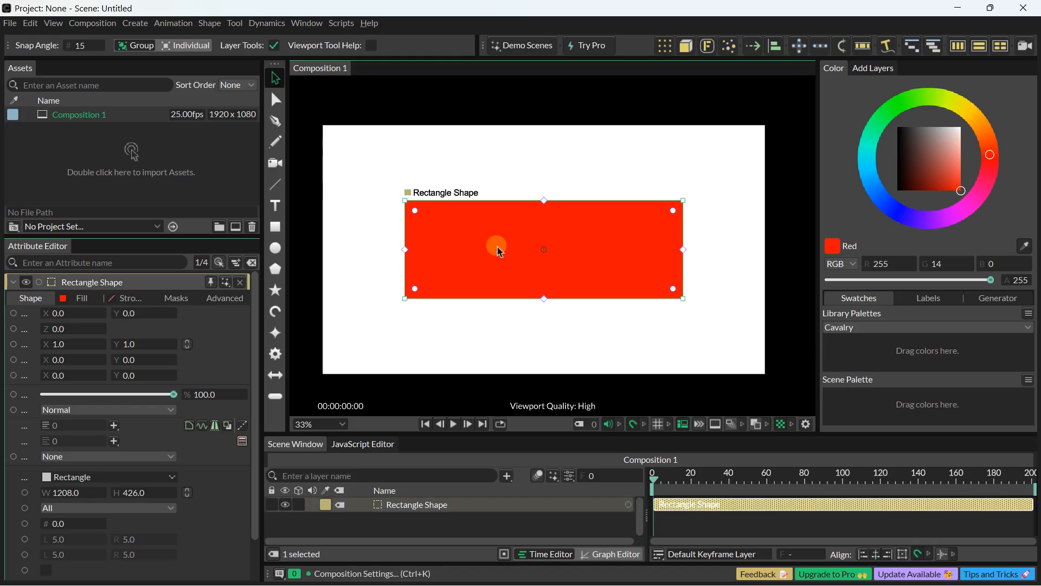
# Step: Enlarge the Scene Window and timeline area upward at the expense of the viewport's height
pyautogui.moveTo(441, 434); pyautogui.dragTo(440, 366)
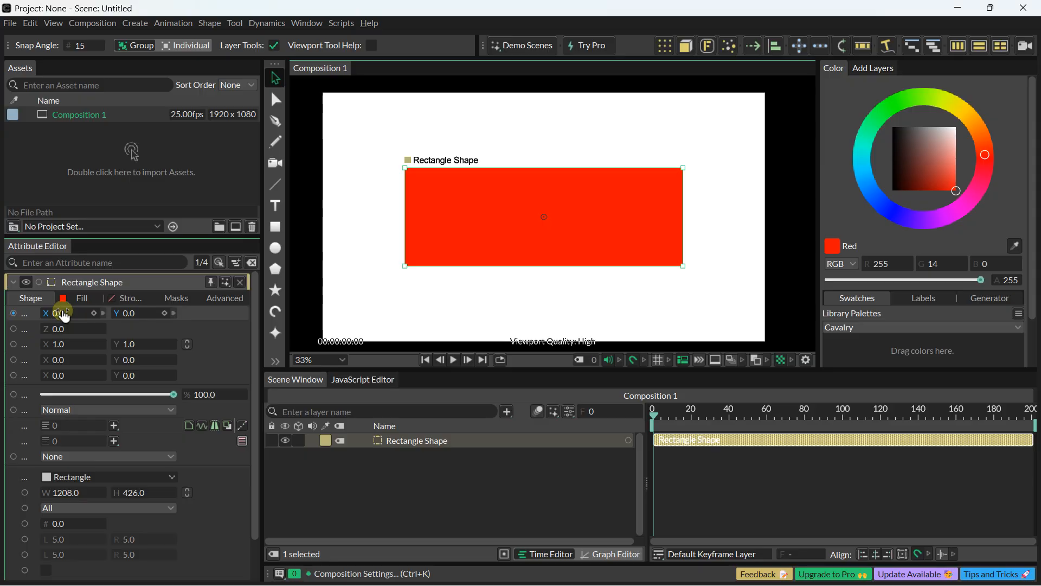
# Step: Set the rectangle's position to 12, 32, rotation to 11, scale to 1.09, 1.02, skew to 0.19, 0.06 and pivot to 8, 7
pyautogui.moveTo(61, 315); pyautogui.dragTo(158, 314)
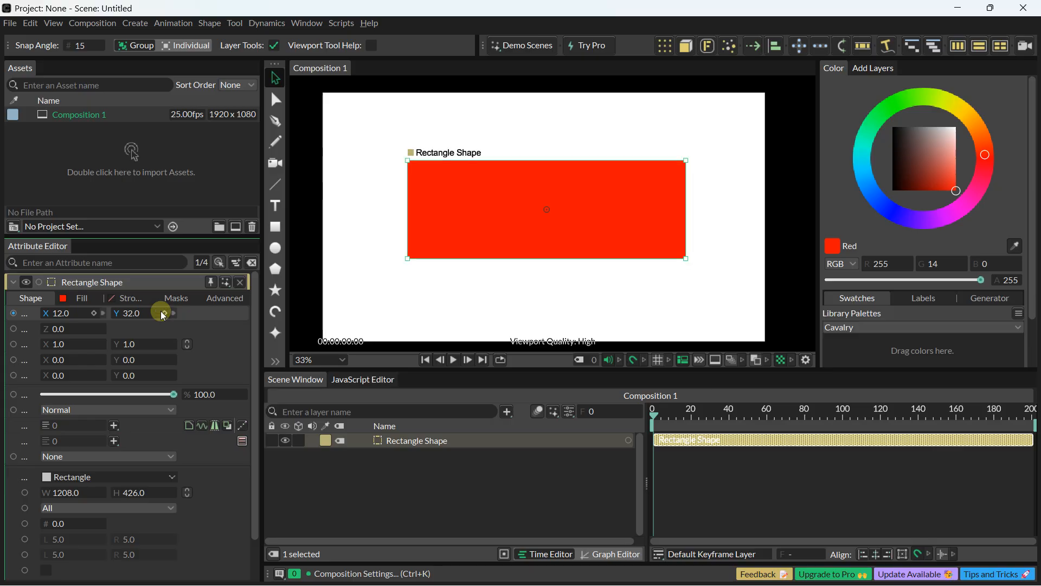
pyautogui.moveTo(58, 329)
pyautogui.mouseDown()
pyautogui.moveTo(99, 332)
pyautogui.moveTo(63, 330)
pyautogui.moveTo(93, 339)
pyautogui.moveTo(73, 342)
pyautogui.mouseUp()
pyautogui.moveTo(136, 346); pyautogui.dragTo(138, 346)
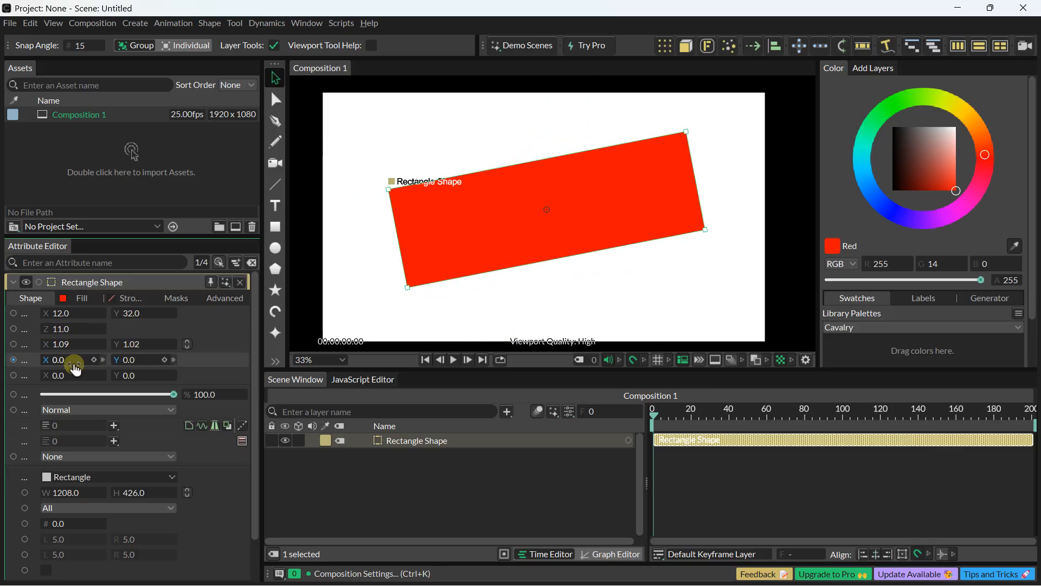
pyautogui.moveTo(70, 360); pyautogui.dragTo(147, 376)
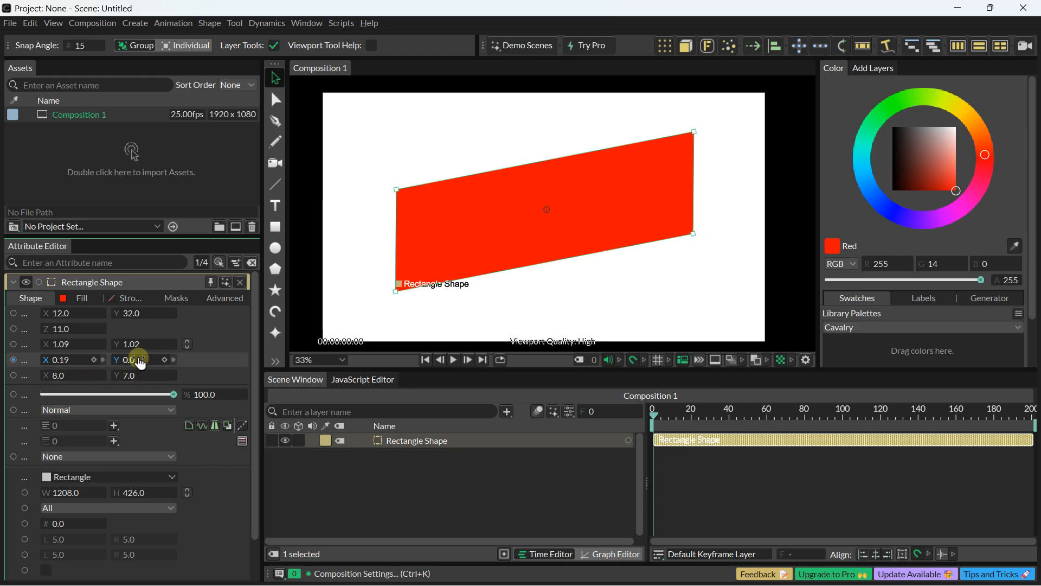
pyautogui.click(137, 345)
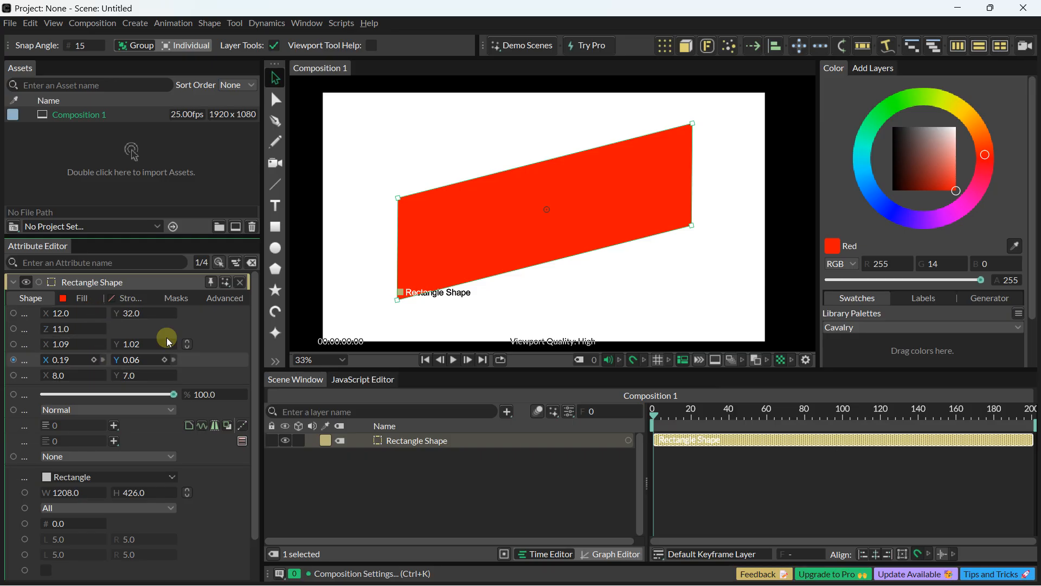
# Step: Replace the skewed rectangle with a new one about 1126 × 411 near the canvas centre, filled with red (255, 14, 0)
pyautogui.click(430, 226)
pyautogui.press('Delete')
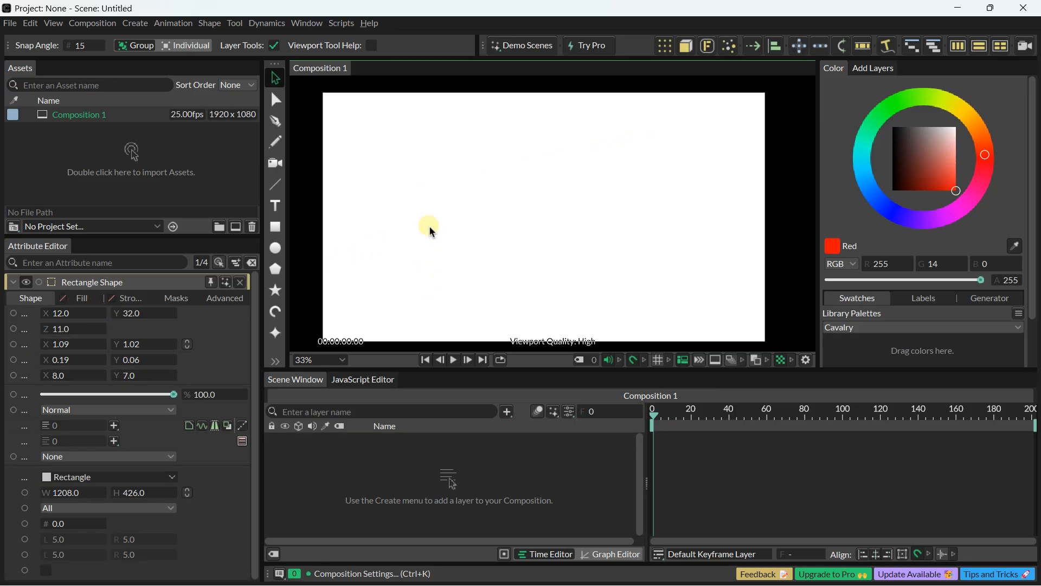
pyautogui.click(276, 227)
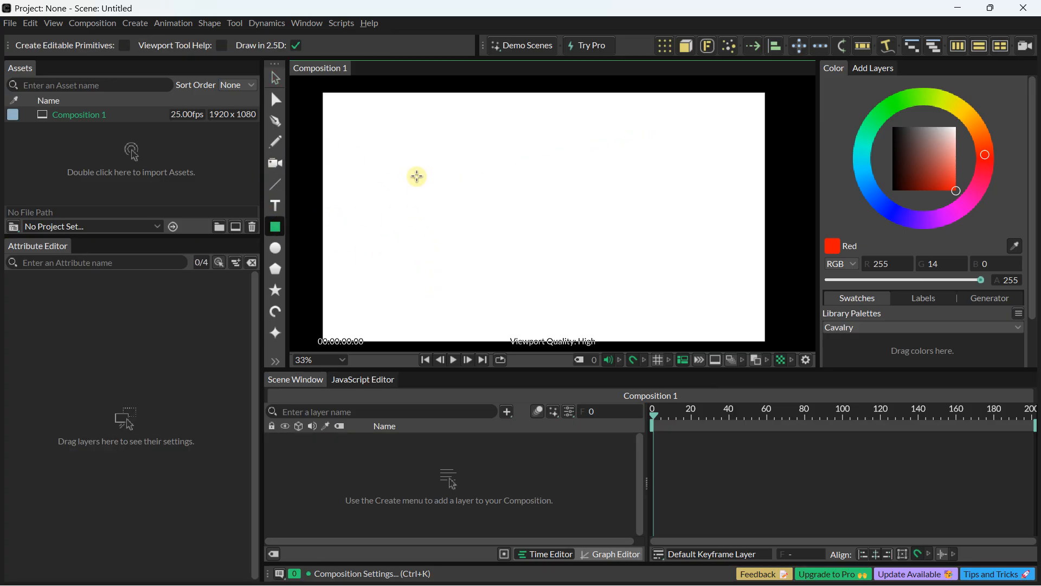
pyautogui.moveTo(417, 168); pyautogui.dragTo(676, 262)
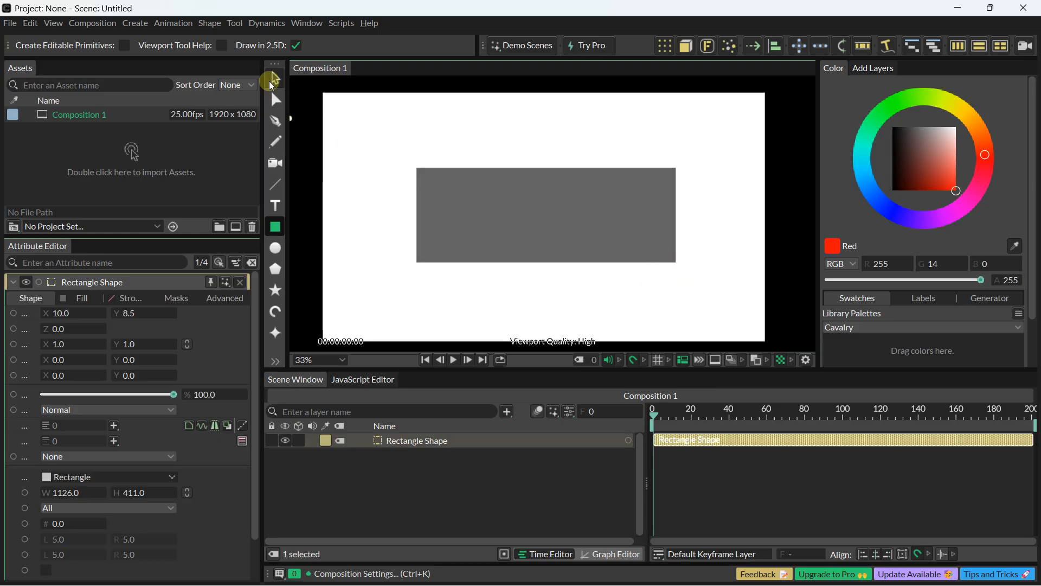
pyautogui.click(275, 80)
pyautogui.moveTo(922, 165); pyautogui.dragTo(1002, 212)
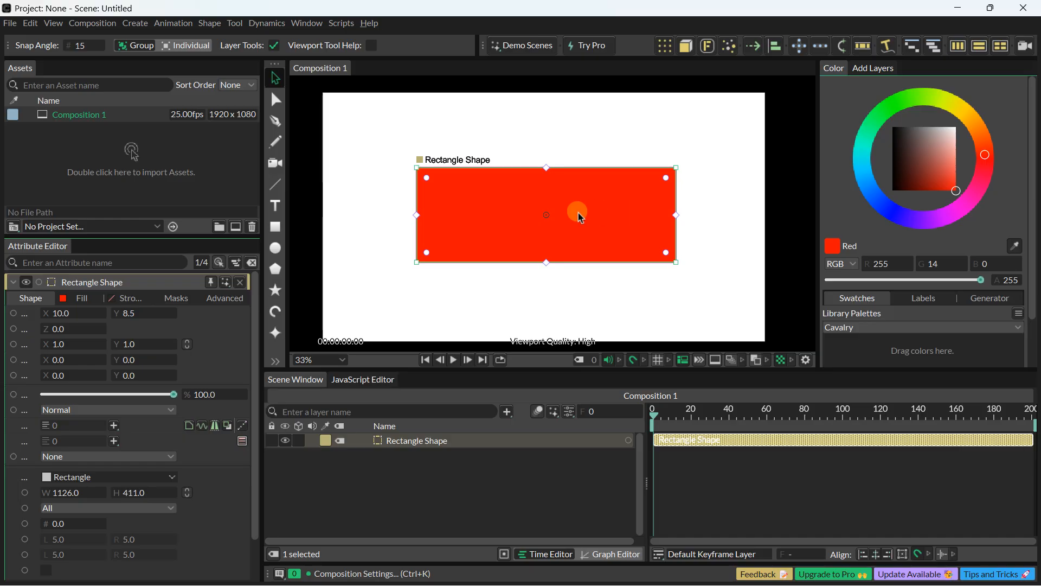
# Step: Centre the new rectangle at 0, 0, scale it to about 0.905 × 1.198 and deselect it
pyautogui.moveTo(578, 212); pyautogui.dragTo(581, 217)
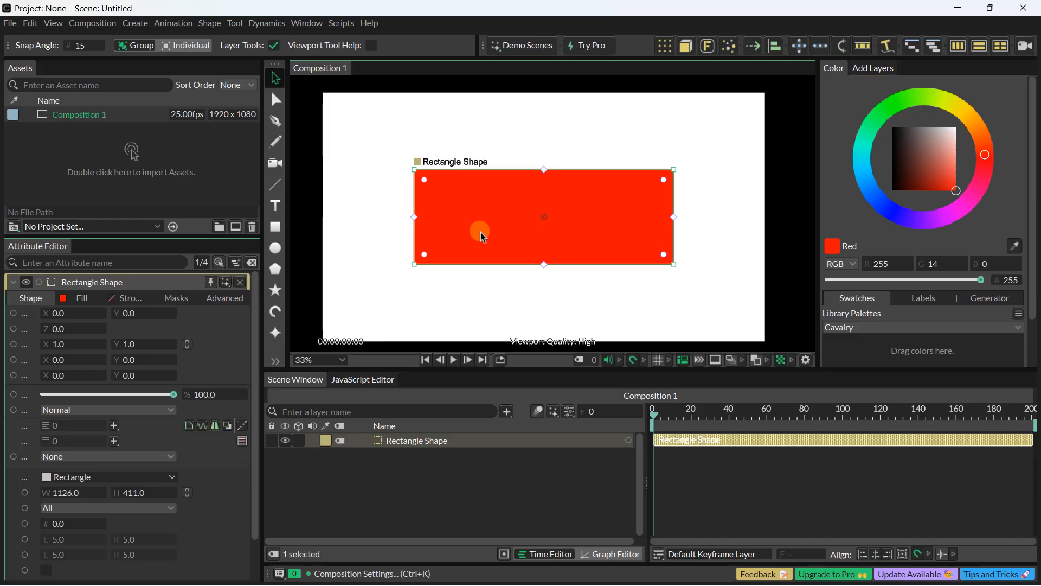
pyautogui.moveTo(414, 264); pyautogui.dragTo(427, 274)
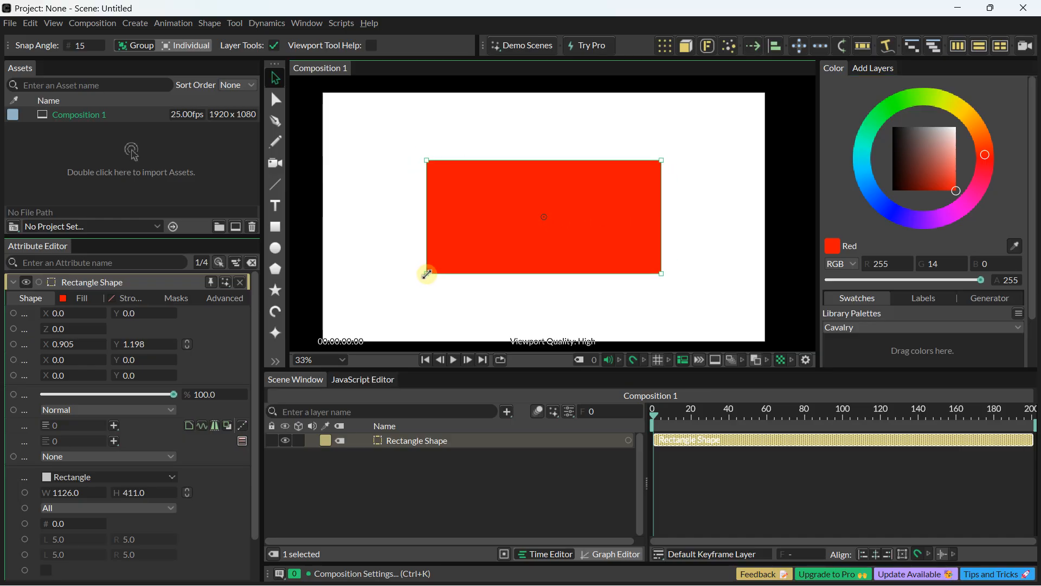
pyautogui.click(383, 195)
pyautogui.scroll(-1, 398, 186)
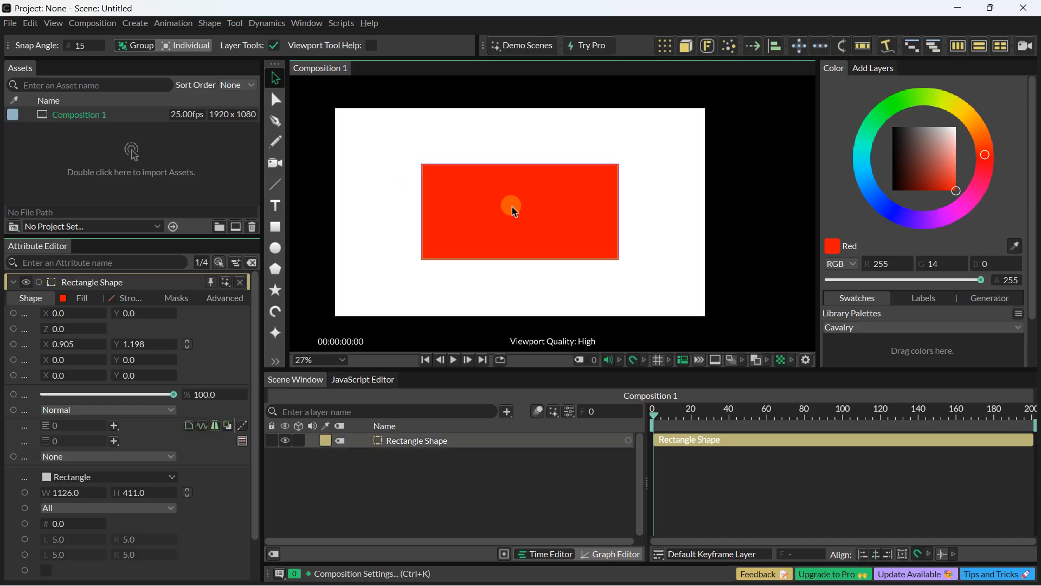
# Step: Add a text layer reading "TITLE" over the red rectangle, replacing the default text
pyautogui.moveTo(512, 207); pyautogui.dragTo(516, 208)
pyautogui.scroll(1, 516, 208)
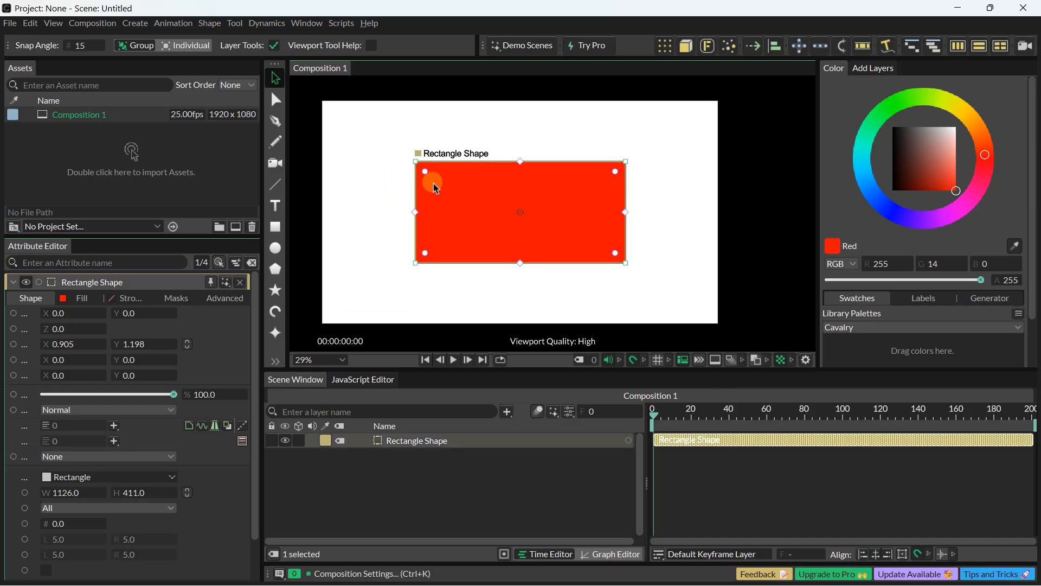
pyautogui.click(396, 190)
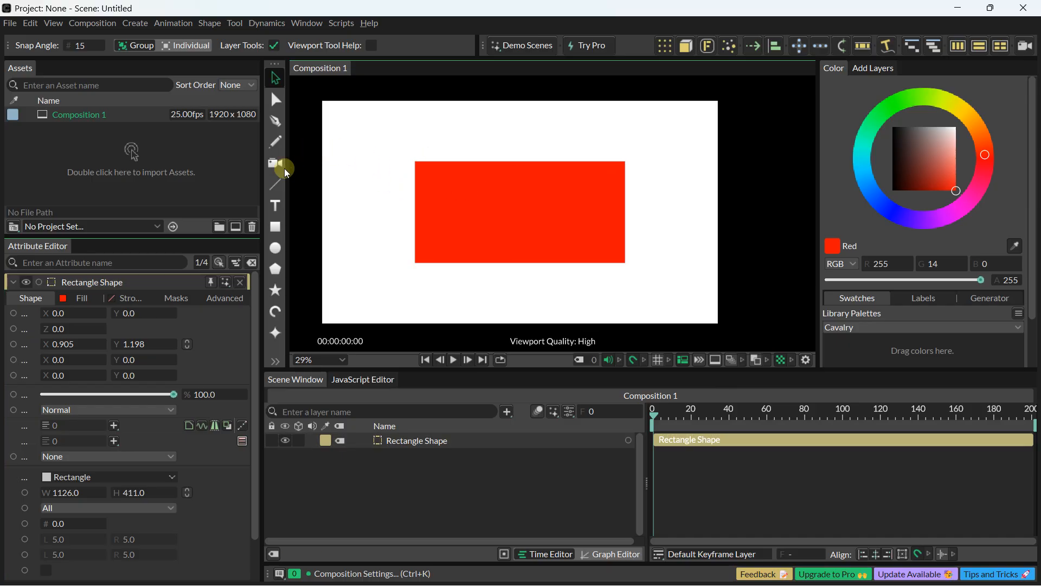
pyautogui.click(276, 204)
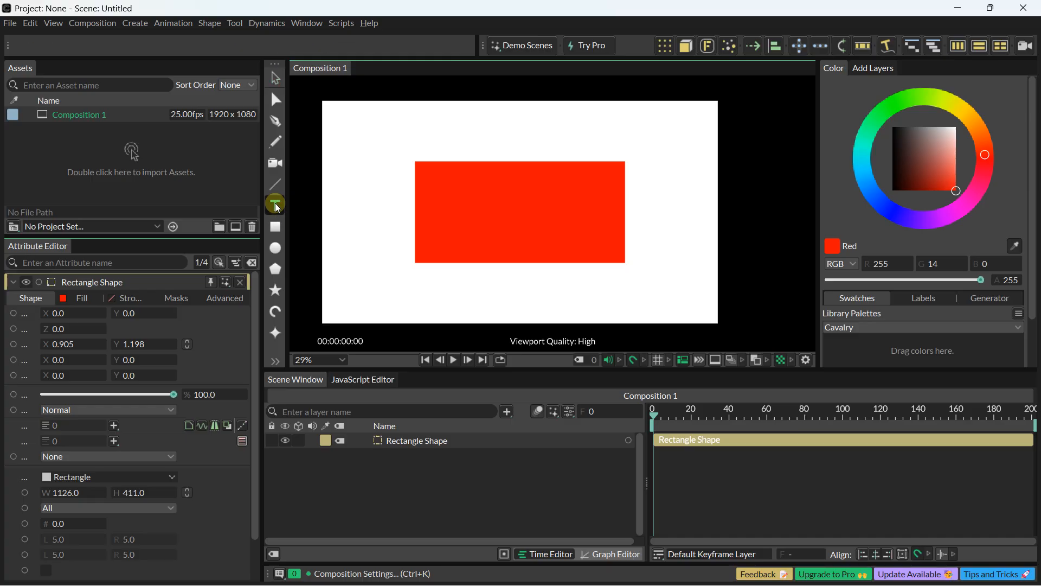
pyautogui.click(460, 211)
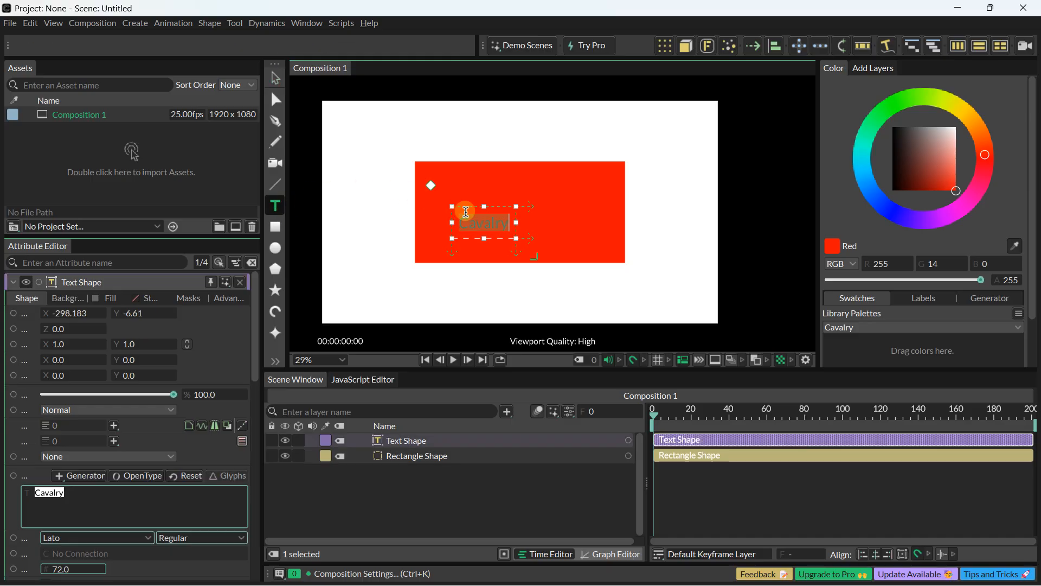
pyautogui.press('BackSpace')
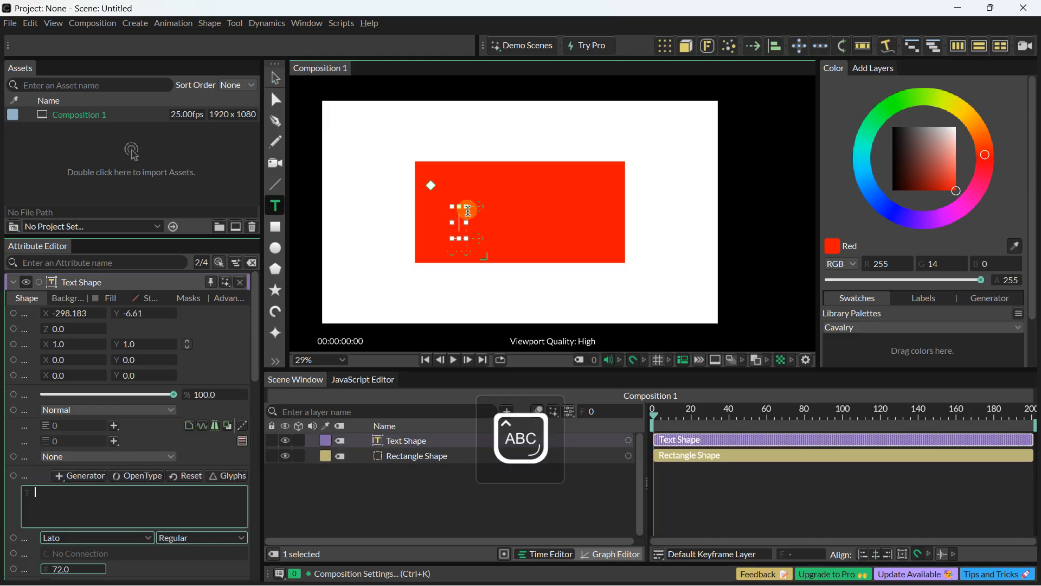
pyautogui.write('TITLE')
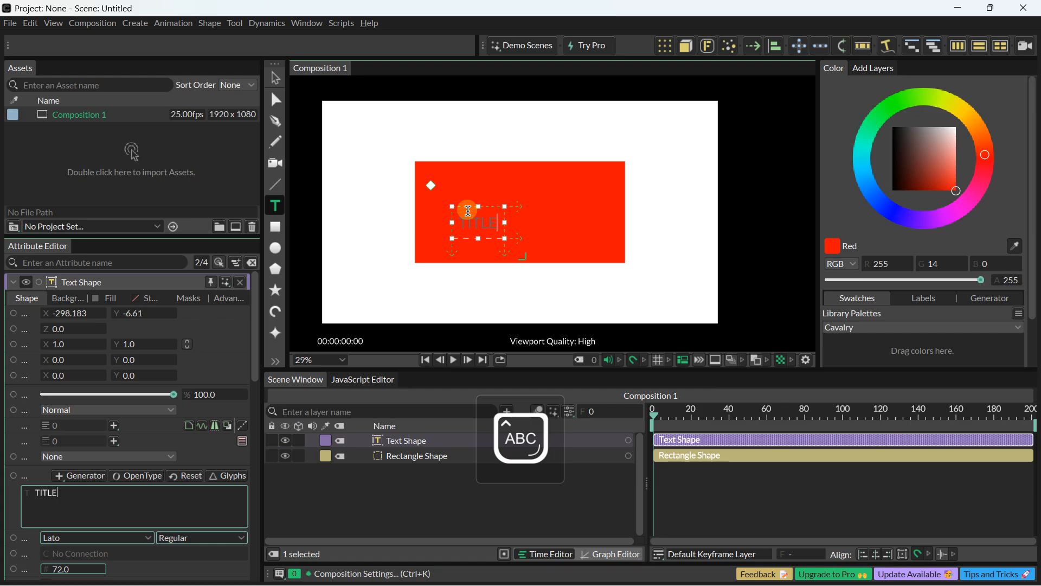
pyautogui.scroll(3, 470, 213)
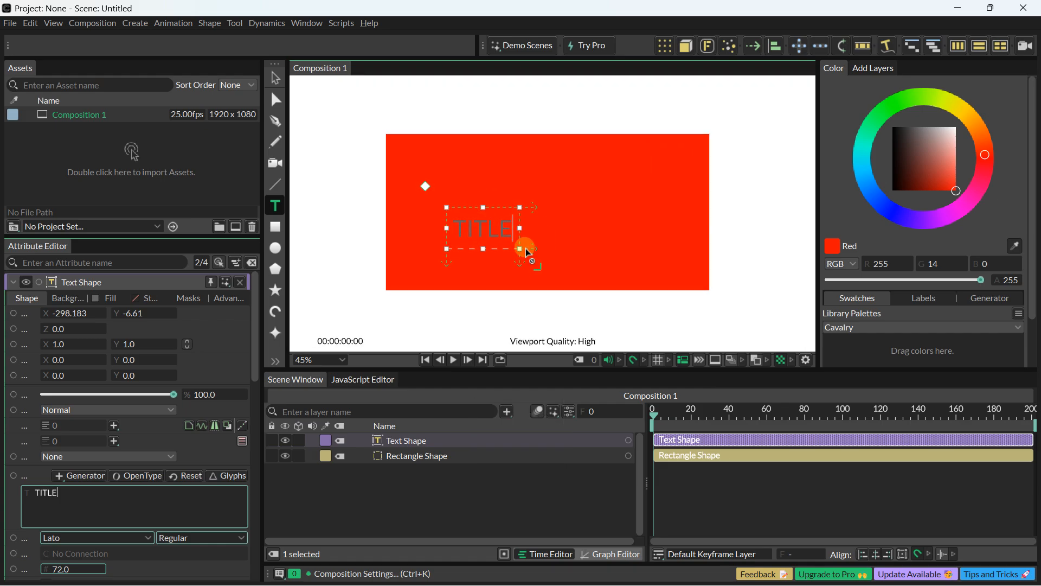
# Step: Enlarge the title text's font size to 281
pyautogui.click(394, 441)
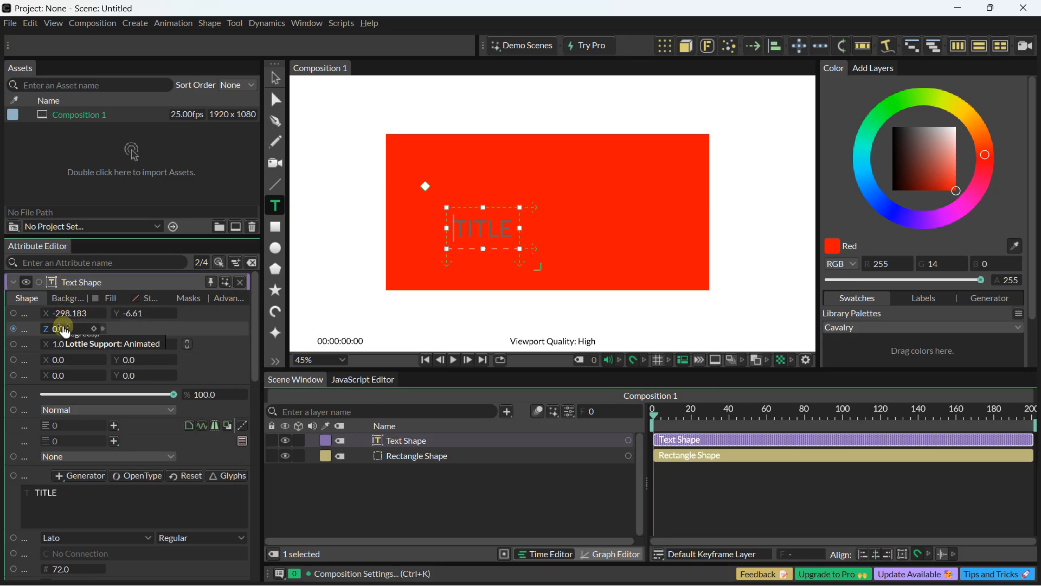
pyautogui.scroll(-2, 77, 434)
pyautogui.scroll(-2, 77, 448)
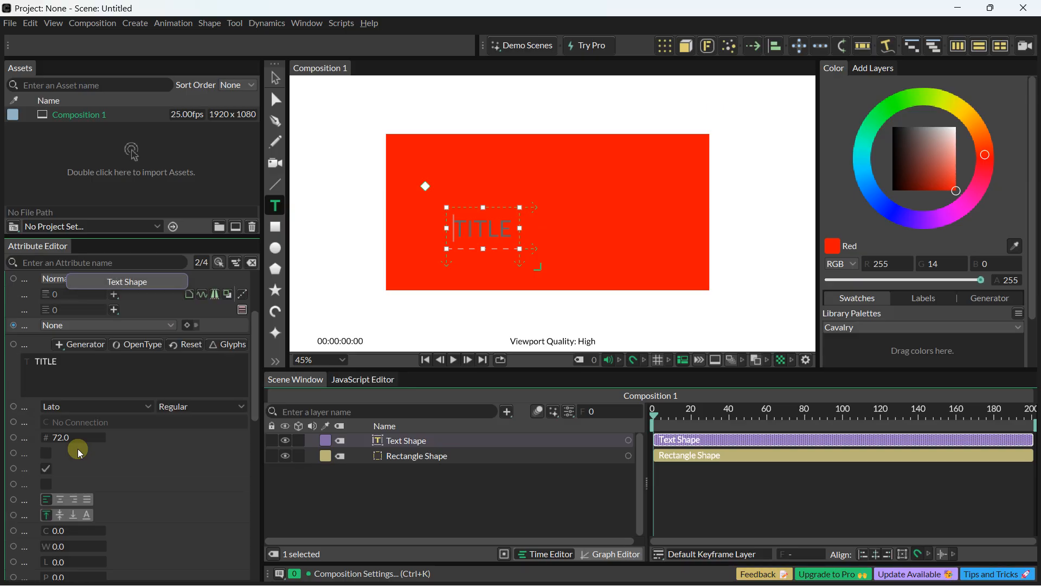
pyautogui.moveTo(71, 442); pyautogui.dragTo(220, 445)
pyautogui.scroll(4, 77, 470)
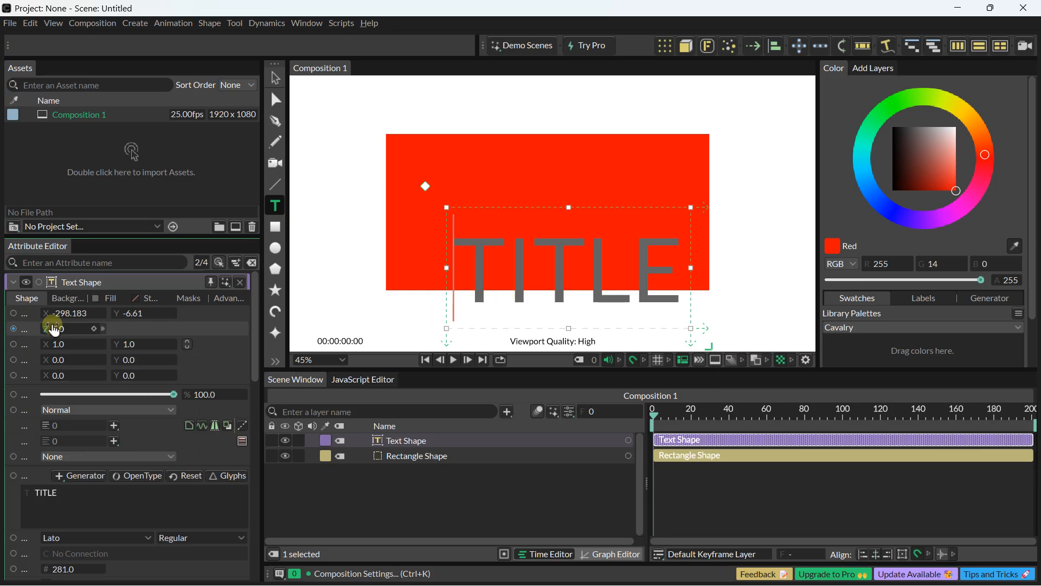
pyautogui.scroll(-10, 58, 437)
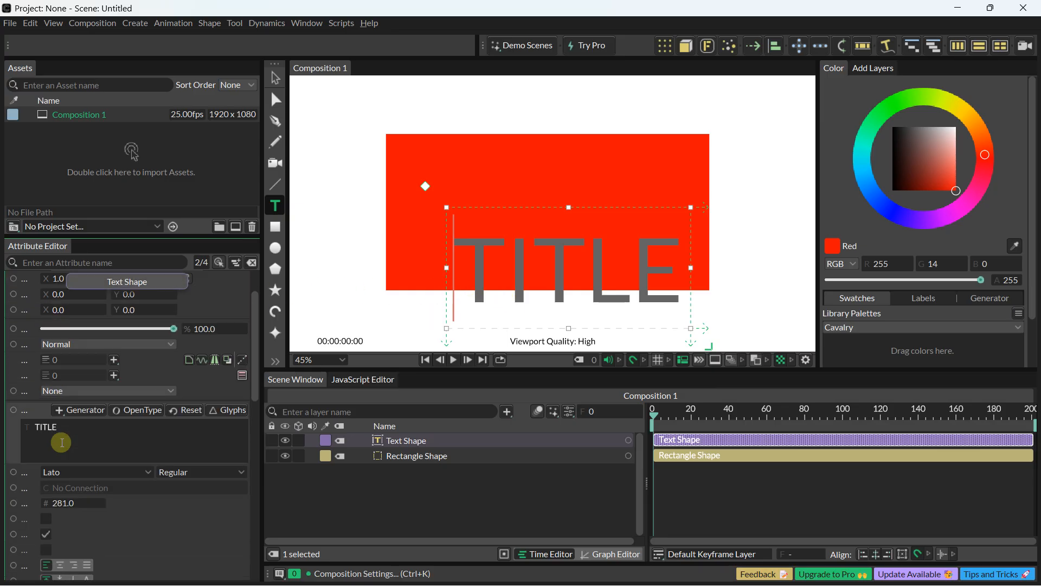
pyautogui.scroll(10, 61, 443)
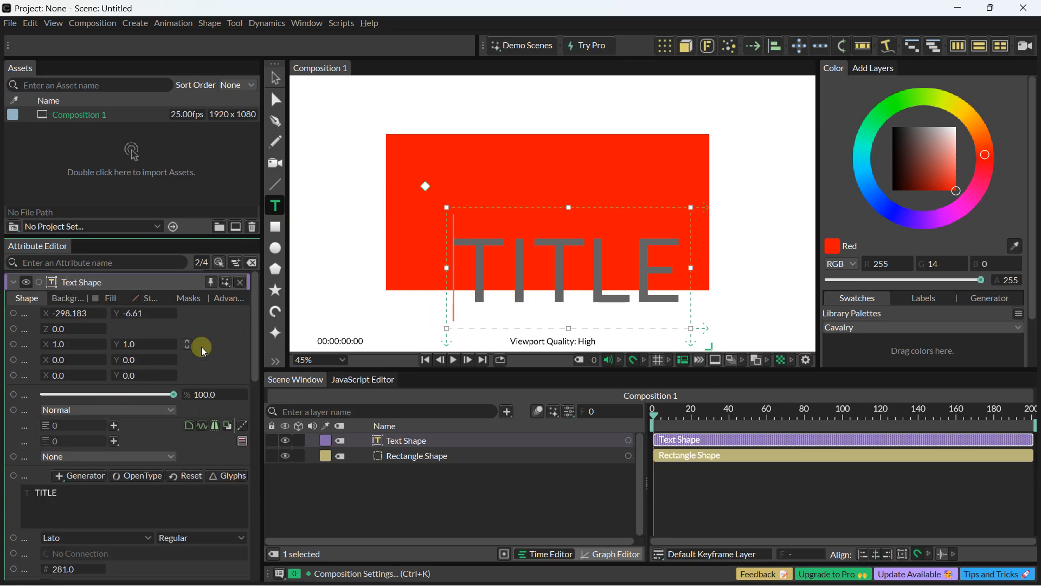
# Step: Fill the title text with white (255, 255, 255) and centre it on the red rectangle at about -357, 177
pyautogui.moveTo(890, 155); pyautogui.dragTo(985, 100)
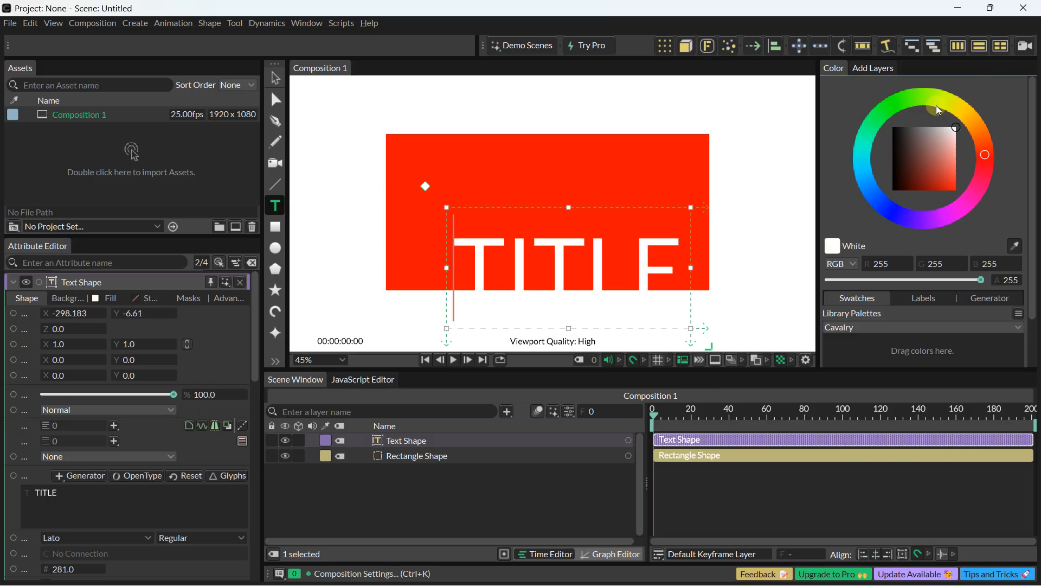
pyautogui.click(275, 80)
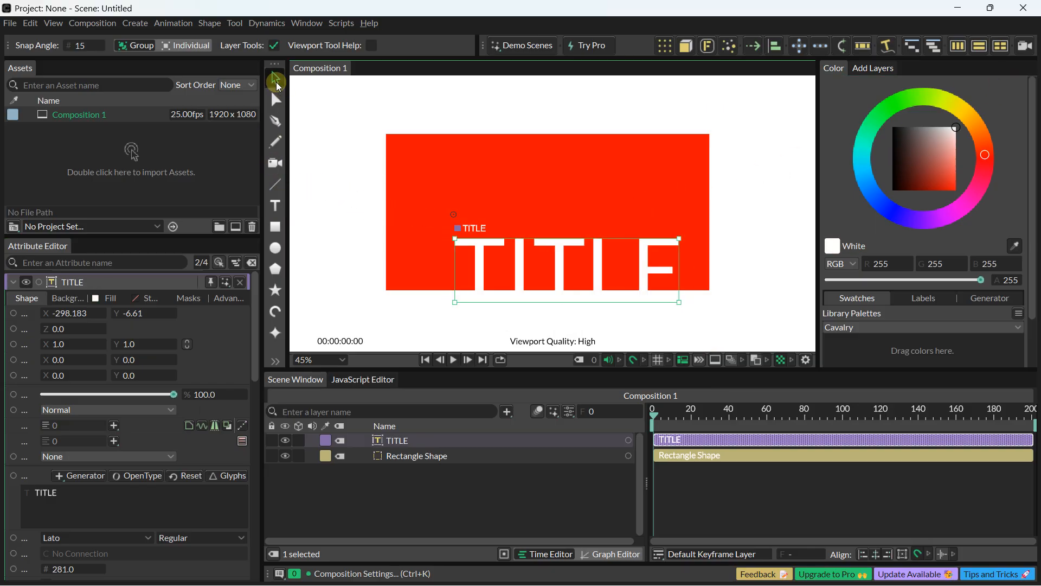
pyautogui.moveTo(520, 265); pyautogui.dragTo(507, 200)
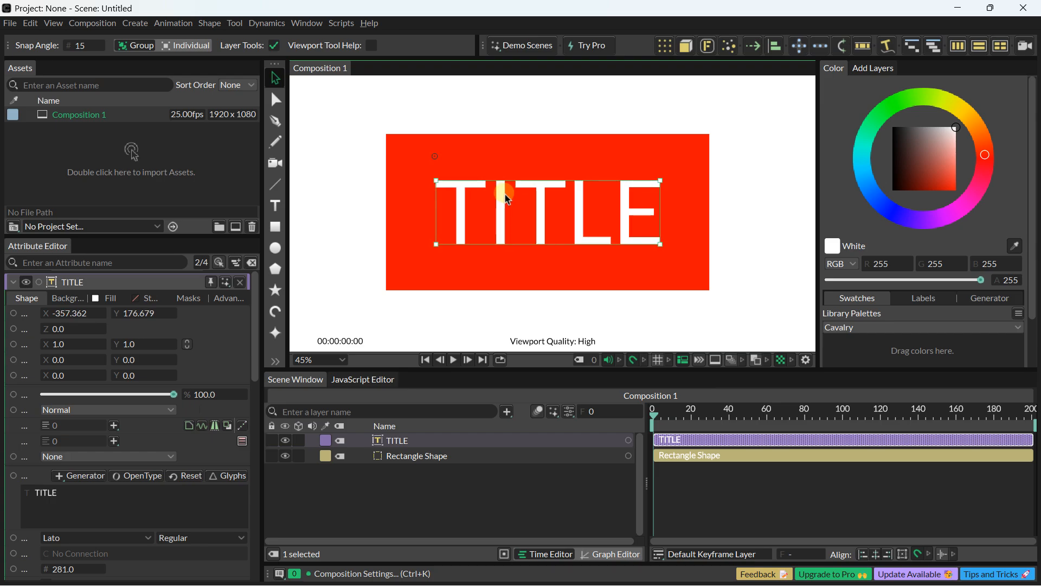
pyautogui.scroll(-3, 505, 195)
pyautogui.scroll(3, 509, 177)
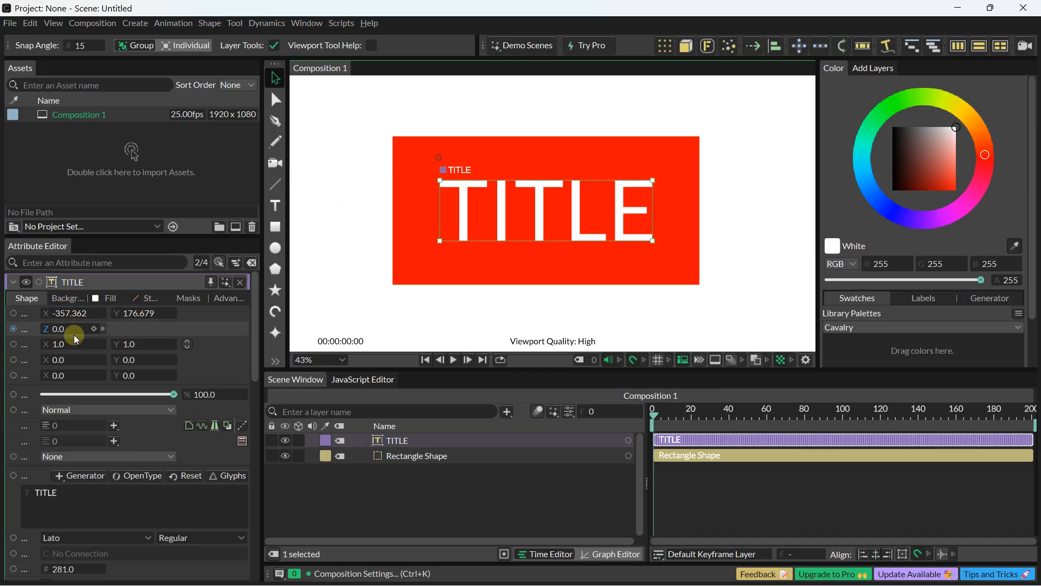
pyautogui.click(482, 124)
pyautogui.scroll(-3, 482, 124)
pyautogui.moveTo(484, 122); pyautogui.dragTo(506, 147)
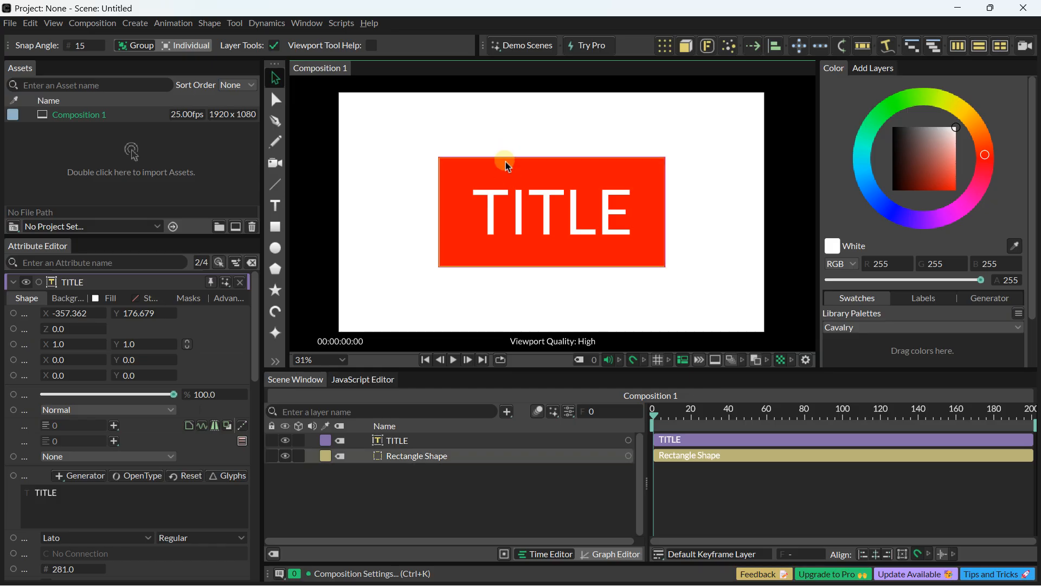
# Step: Keyframe the rectangle's opacity and linked X and Y scale at frame 0, setting opacity to 0% and both scales to 0
pyautogui.click(509, 174)
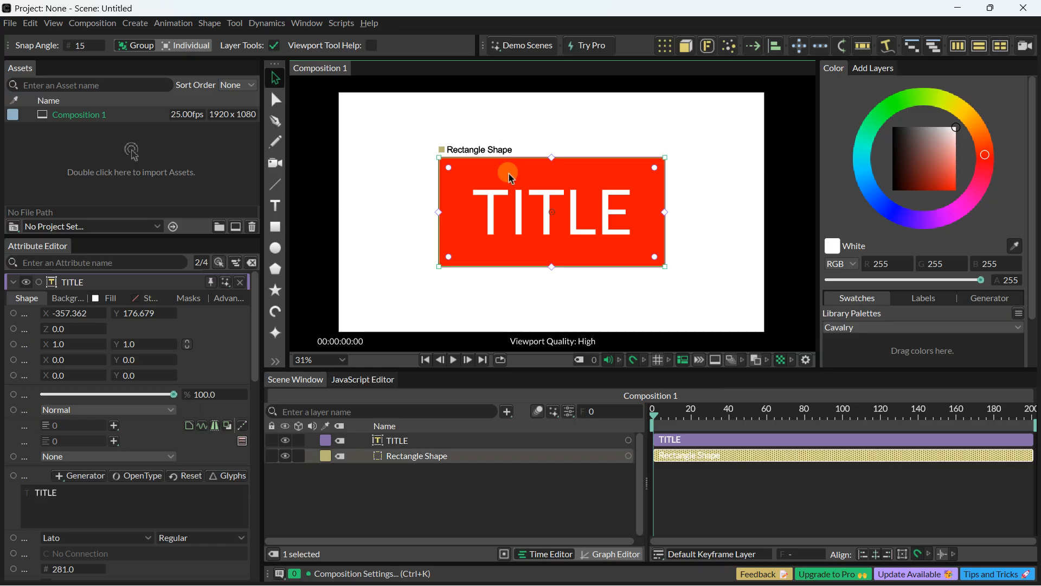
pyautogui.doubleClick(509, 174)
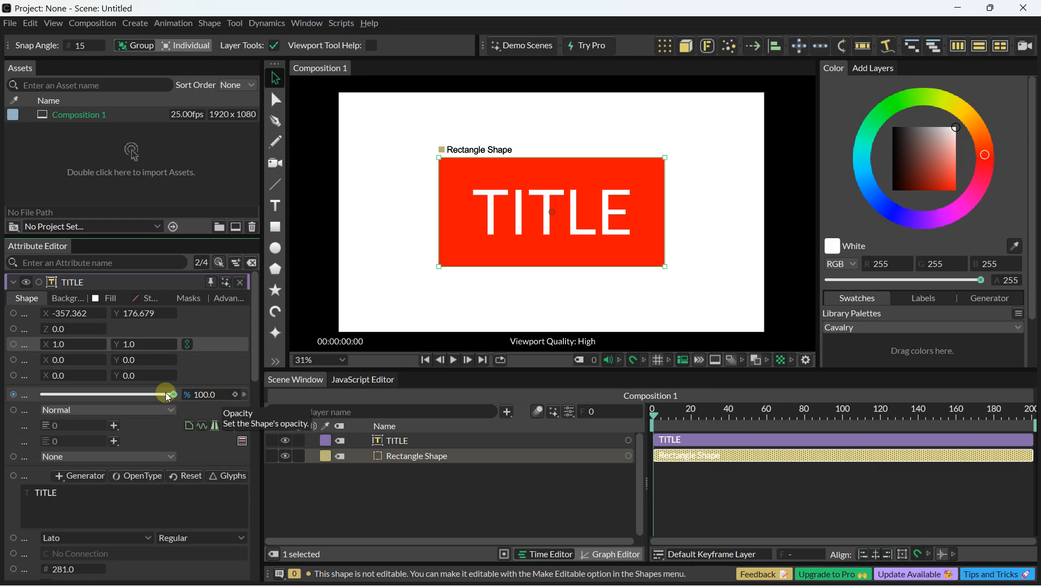
pyautogui.moveTo(165, 392); pyautogui.dragTo(237, 382)
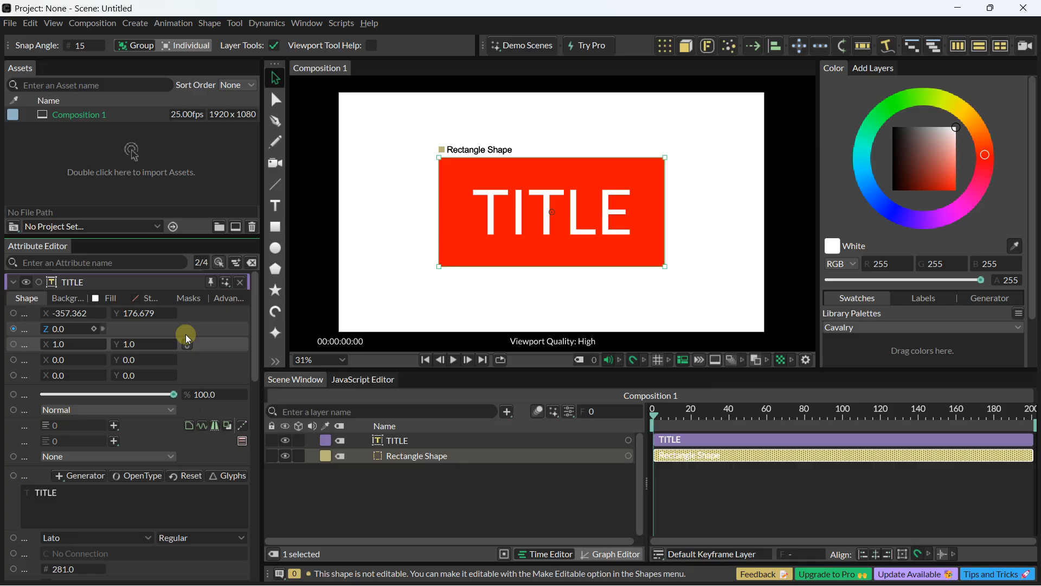
pyautogui.click(399, 456)
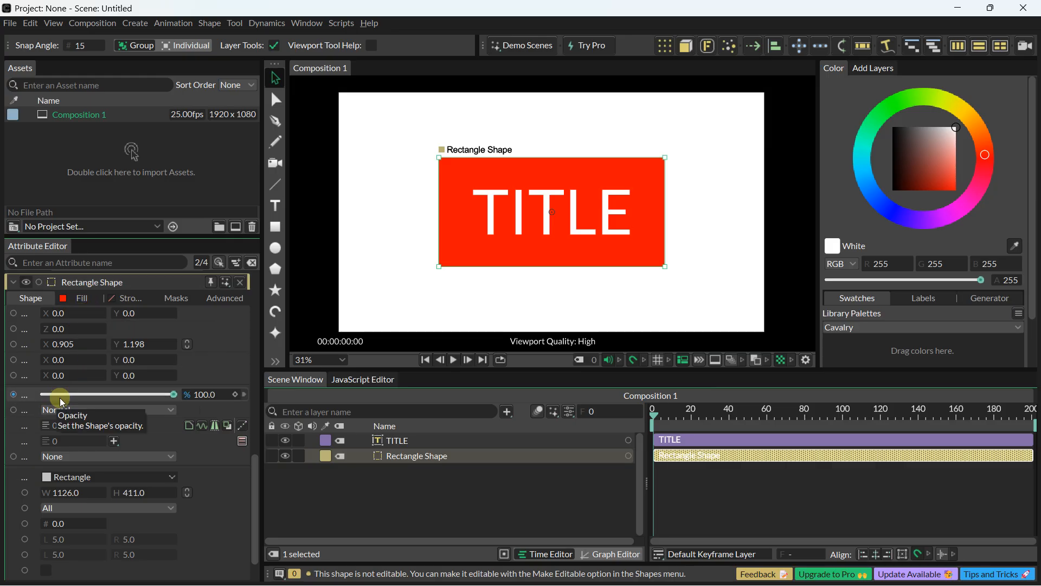
pyautogui.click(235, 395)
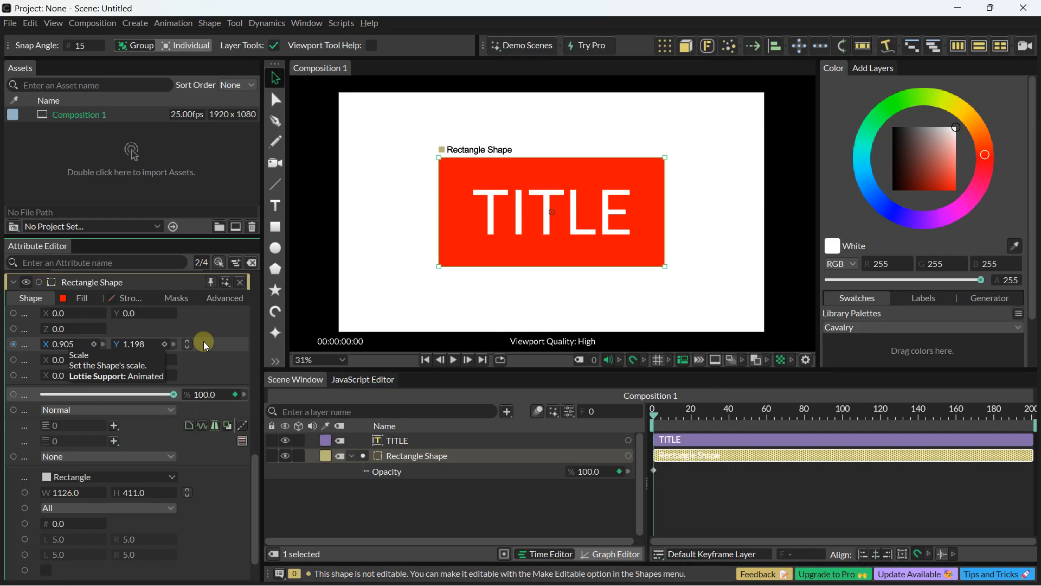
pyautogui.click(188, 344)
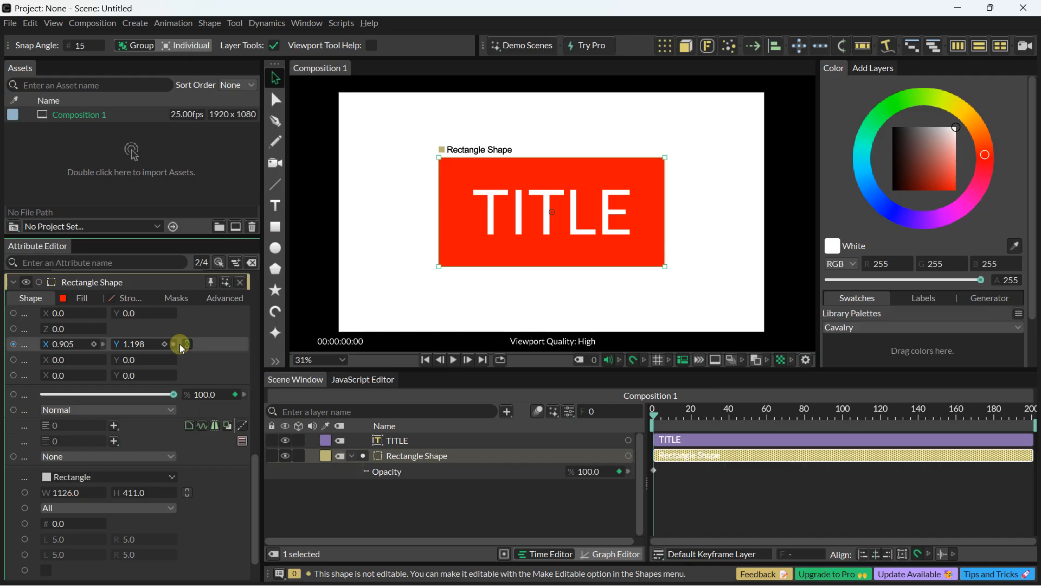
pyautogui.click(95, 344)
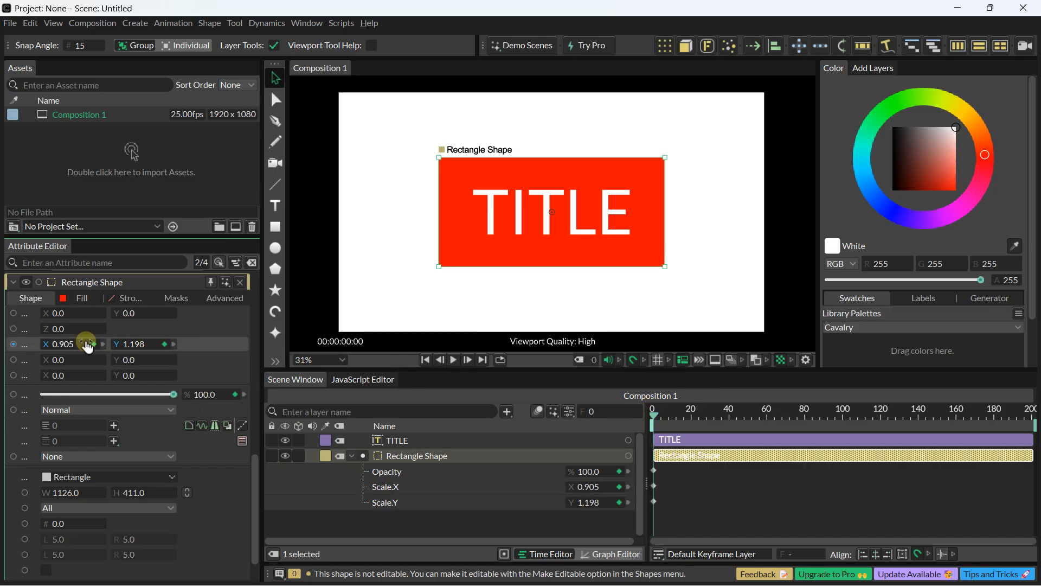
pyautogui.moveTo(86, 344); pyautogui.dragTo(56, 348)
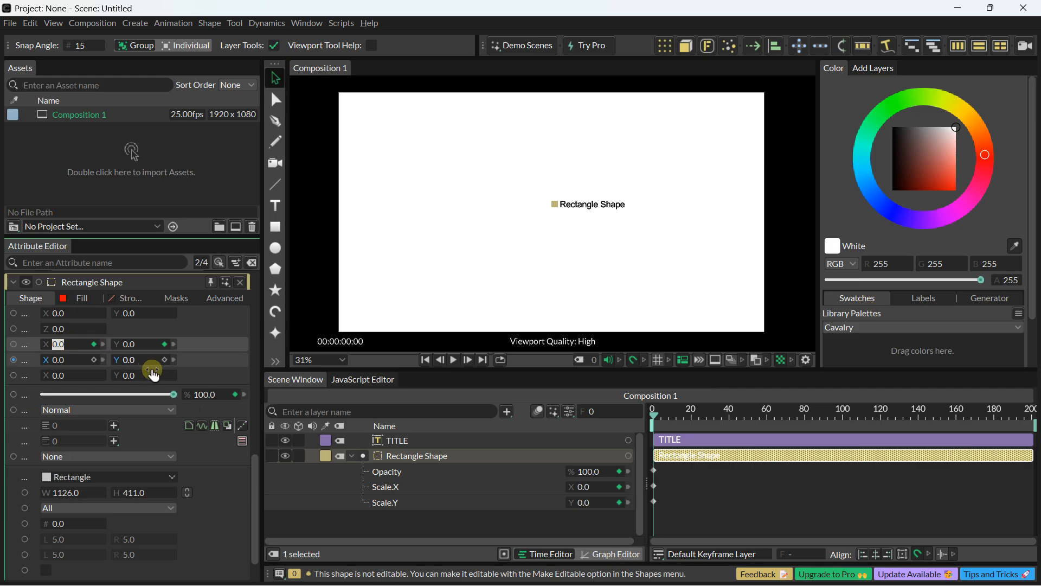
pyautogui.moveTo(173, 395); pyautogui.dragTo(22, 398)
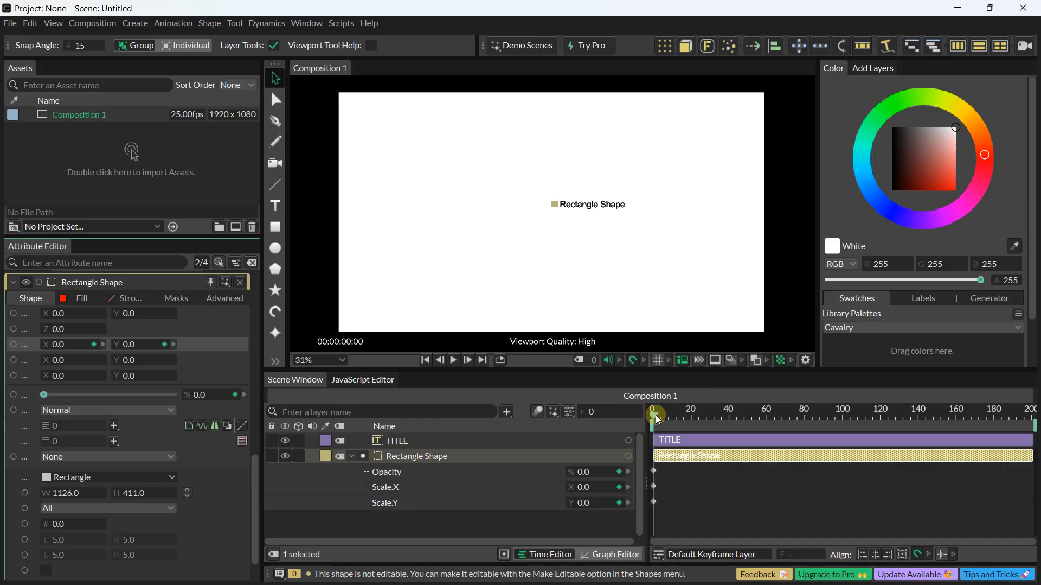
# Step: At frame 60, set the rectangle's keyframed opacity to 100% and its scale to about 1.02 × 1.35
pyautogui.moveTo(658, 419); pyautogui.dragTo(767, 419)
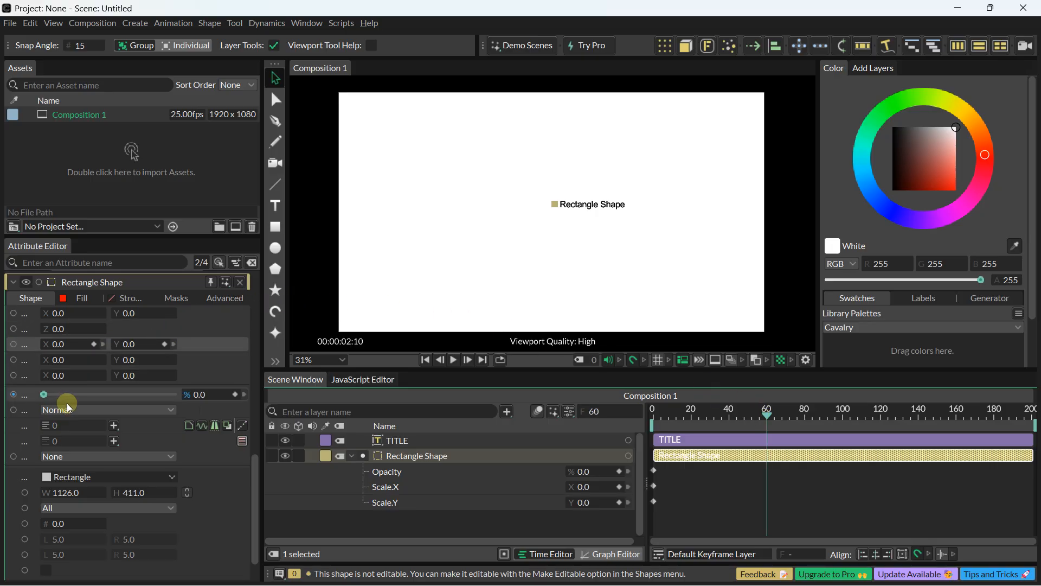
pyautogui.moveTo(44, 394); pyautogui.dragTo(54, 395)
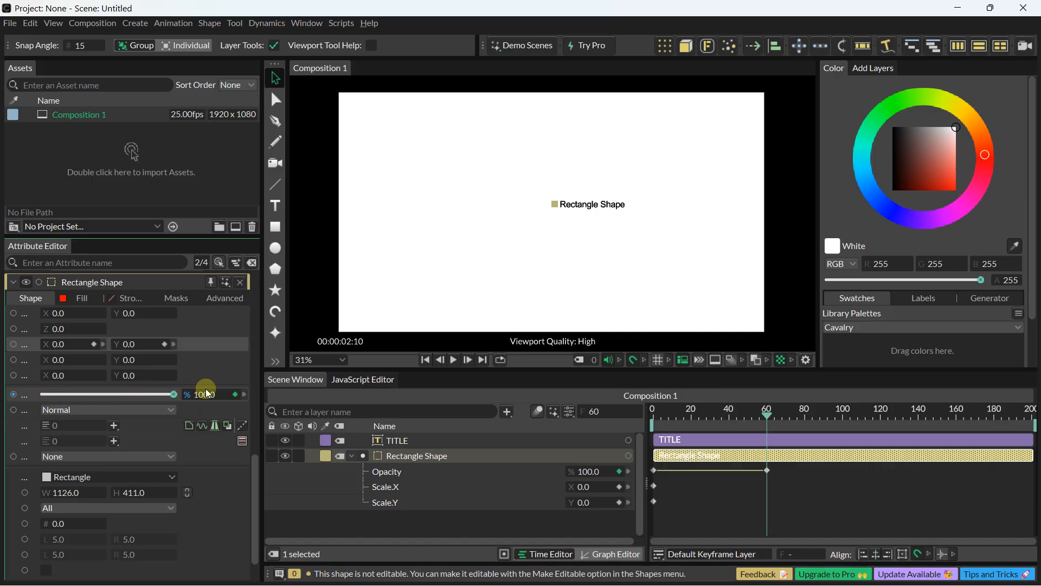
pyautogui.click(60, 344)
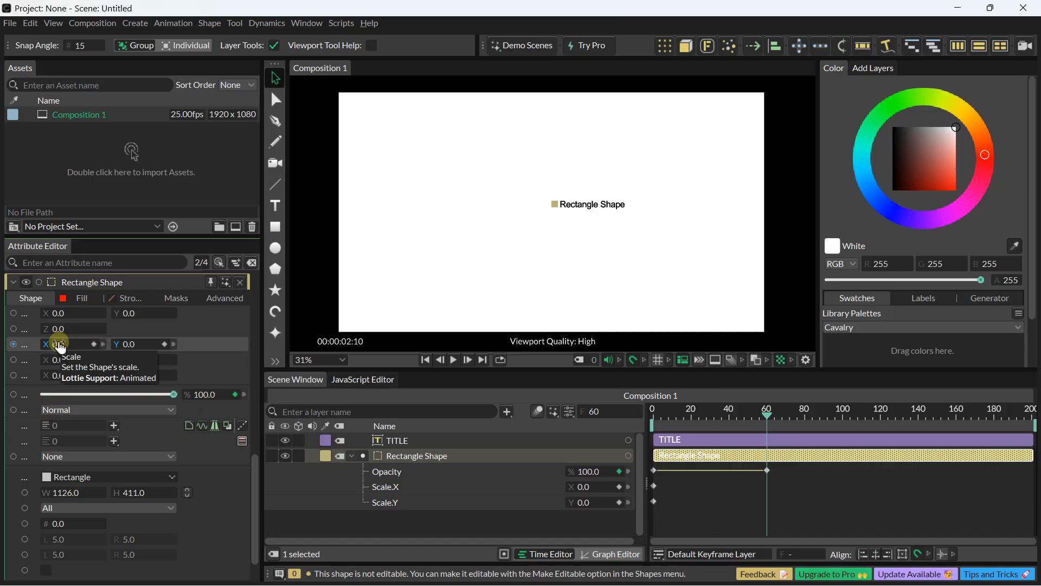
pyautogui.moveTo(60, 347); pyautogui.dragTo(139, 354)
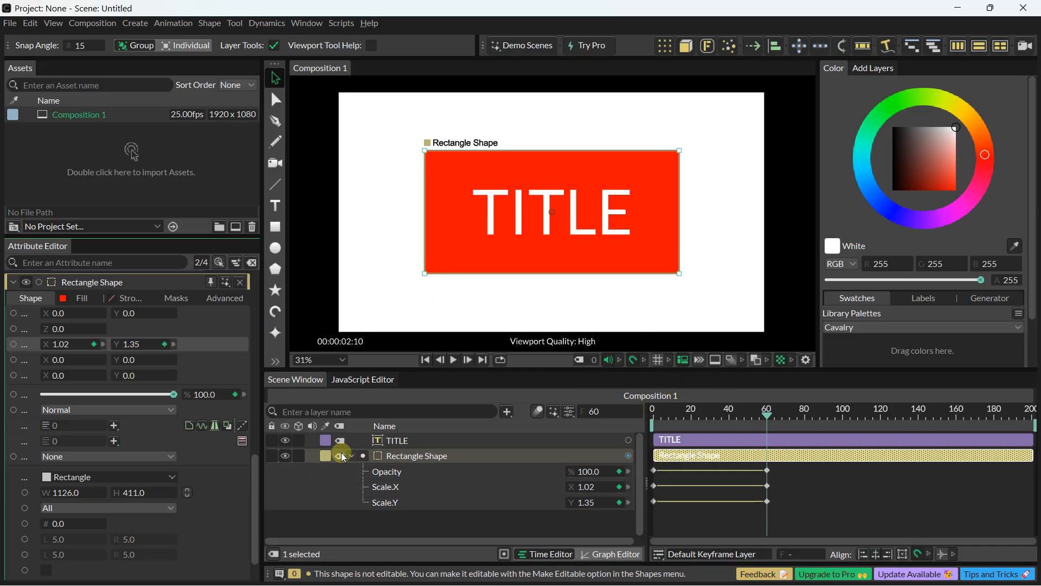
# Step: Return to frame 0 and play the rectangle's opacity and scale animation
pyautogui.click(422, 460)
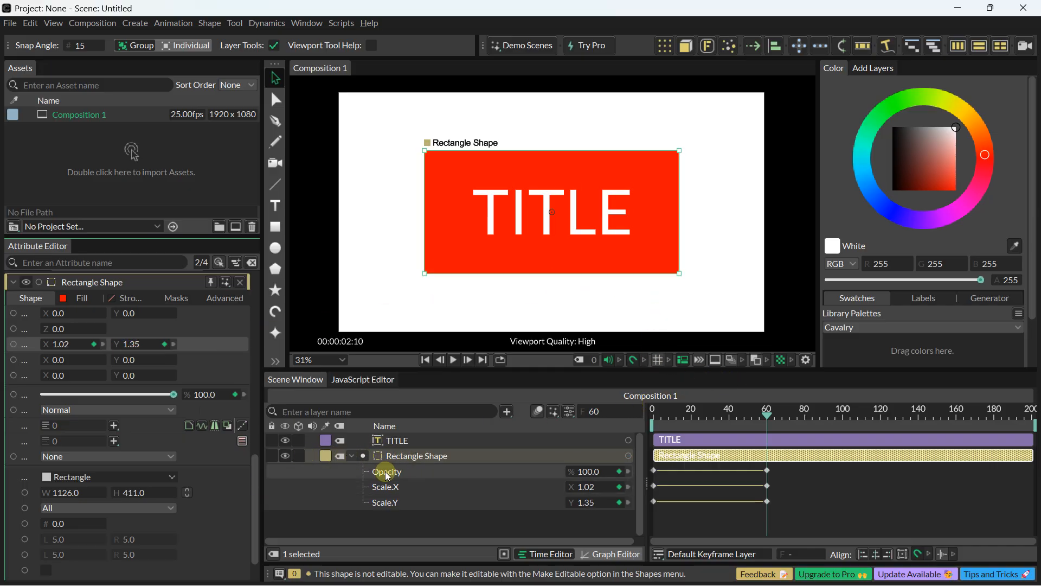
pyautogui.click(441, 470)
pyautogui.click(402, 485)
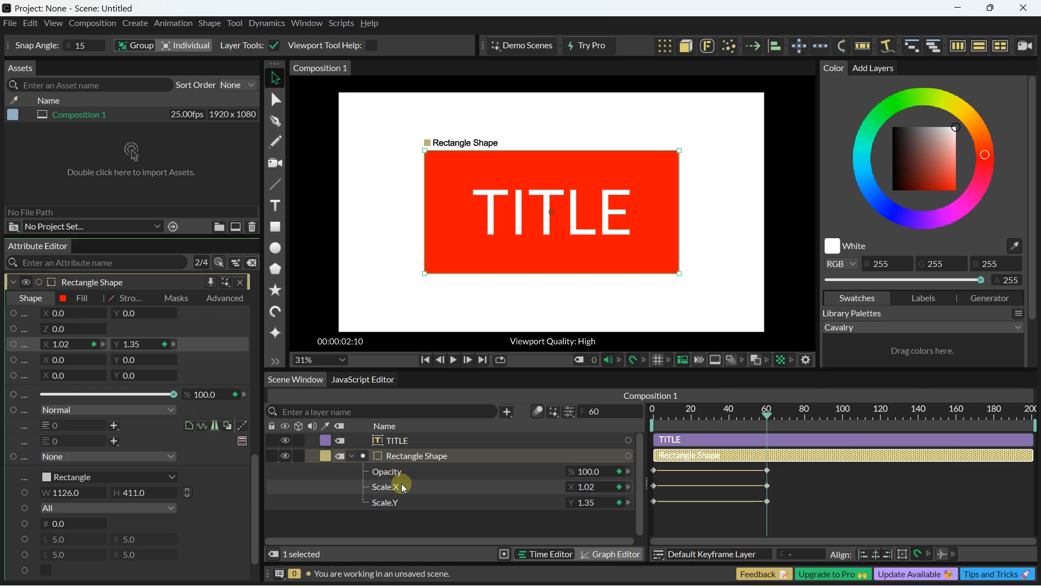
pyautogui.click(762, 420)
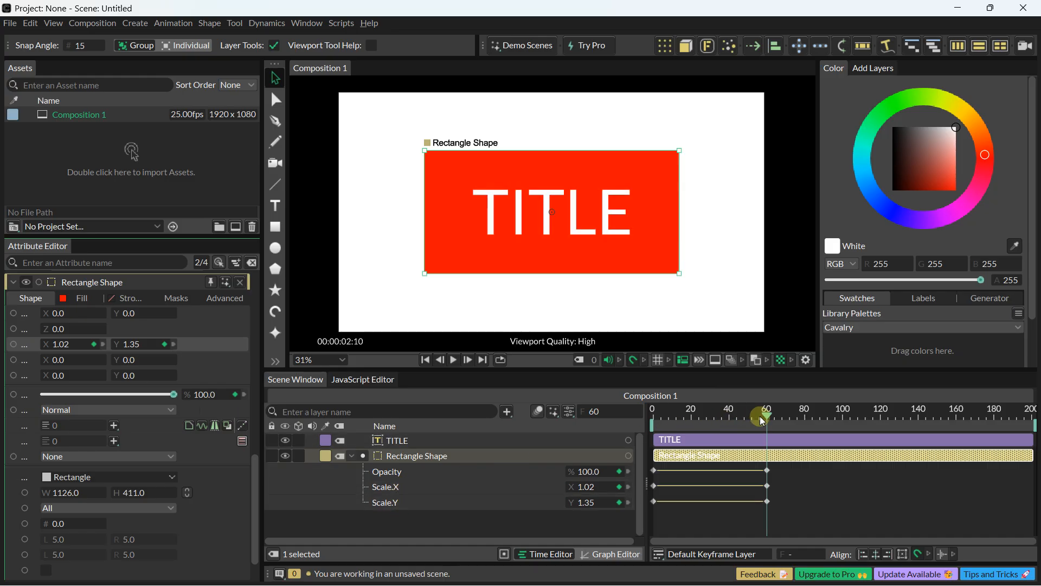
pyautogui.moveTo(768, 419); pyautogui.dragTo(603, 411)
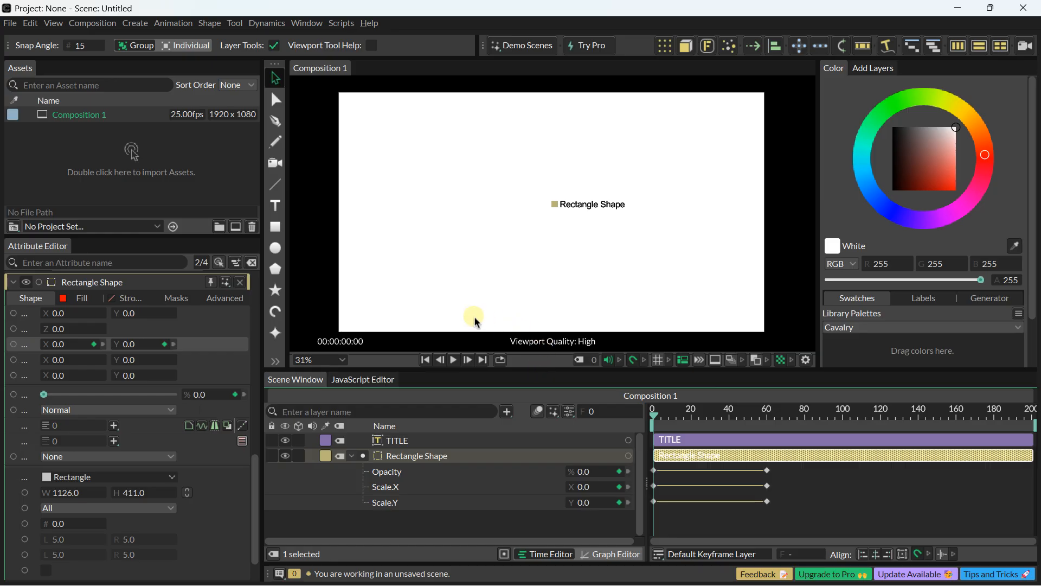
pyautogui.click(455, 360)
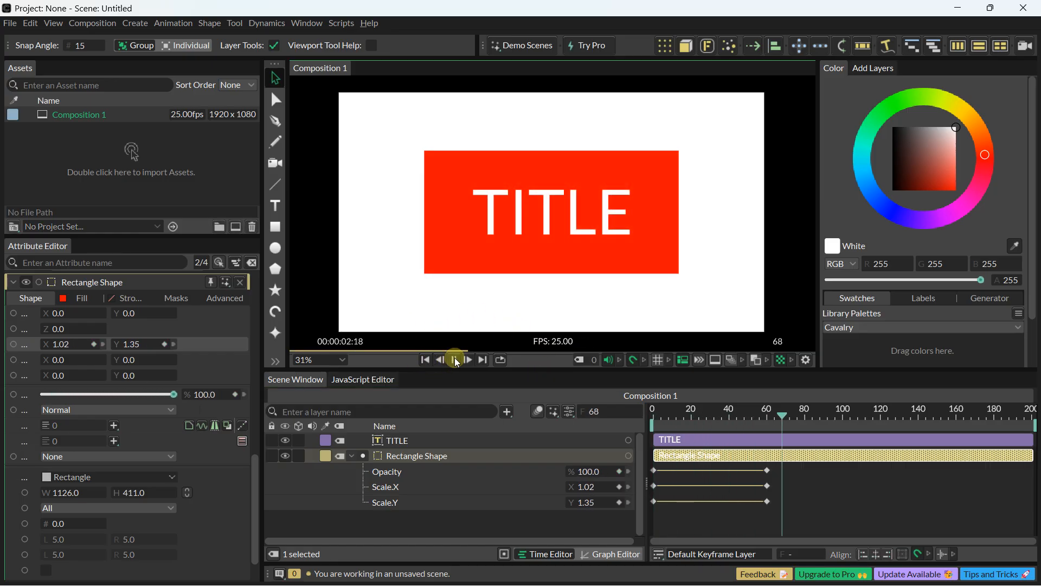
# Step: Keyframe the TITLE text's opacity at 0% on frame 70 and 100% on frame 105
pyautogui.click(455, 360)
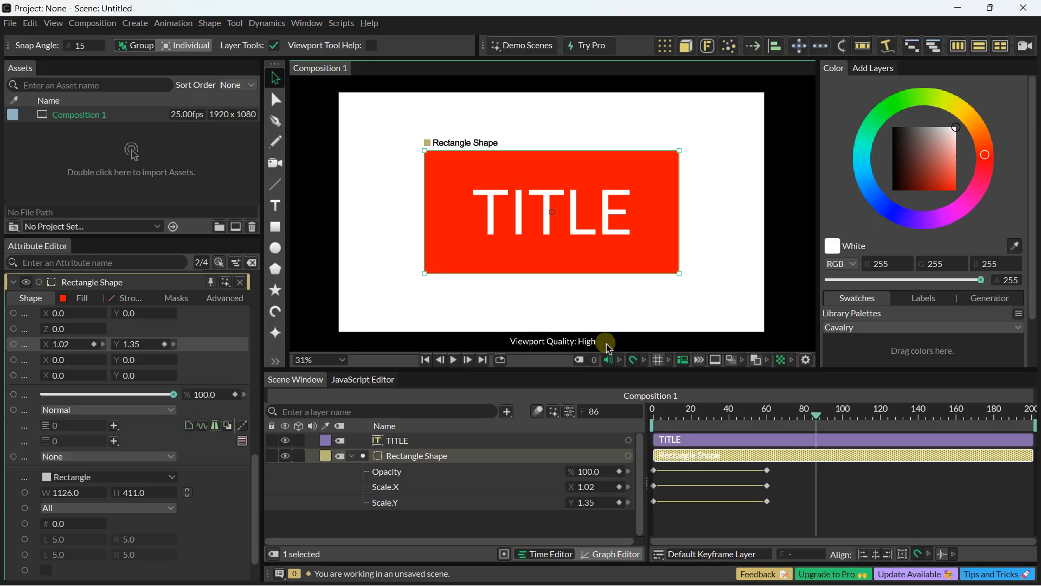
pyautogui.moveTo(815, 421); pyautogui.dragTo(785, 419)
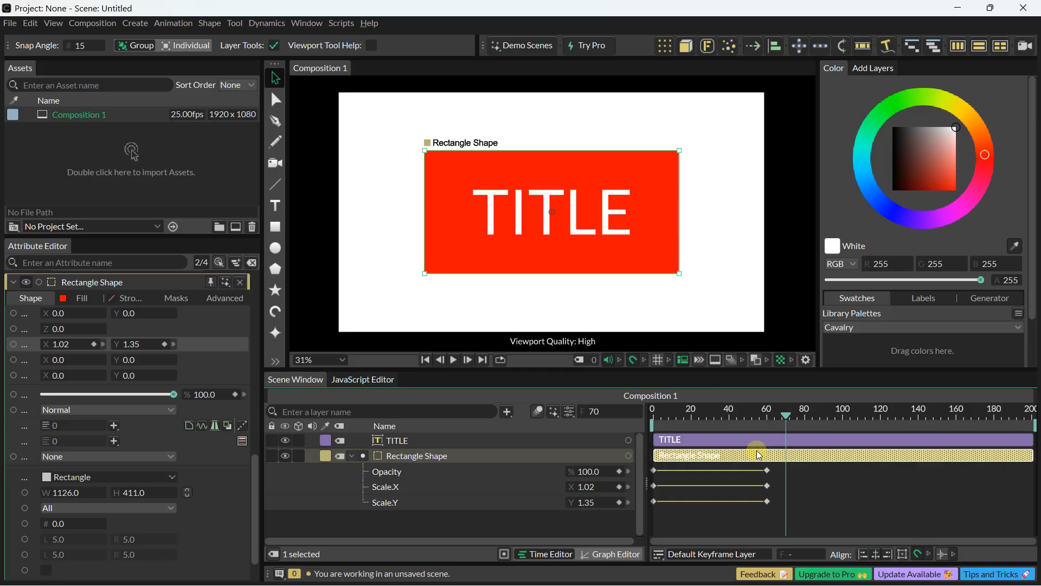
pyautogui.click(409, 440)
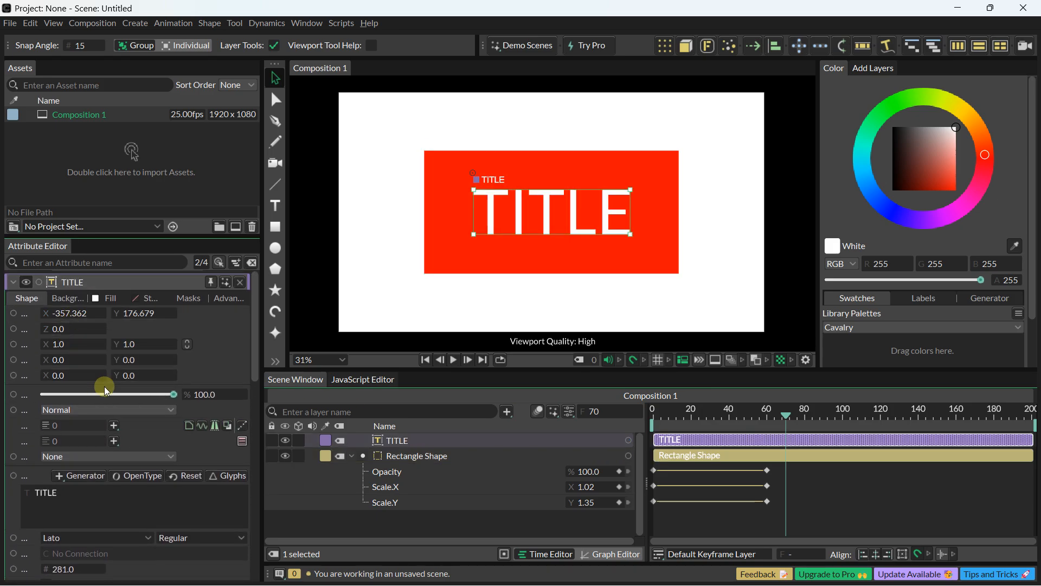
pyautogui.click(235, 394)
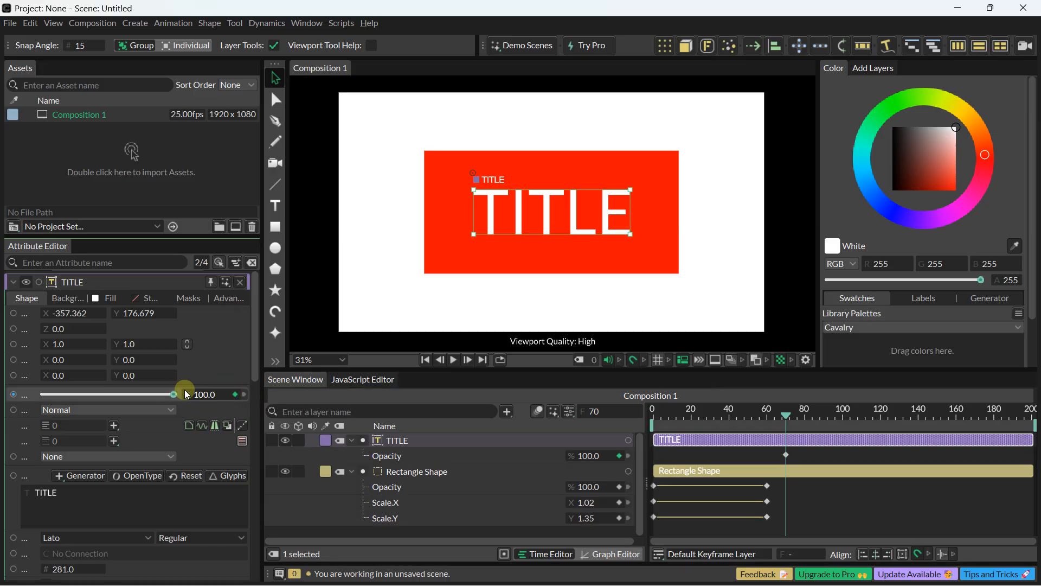
pyautogui.moveTo(172, 393); pyautogui.dragTo(27, 388)
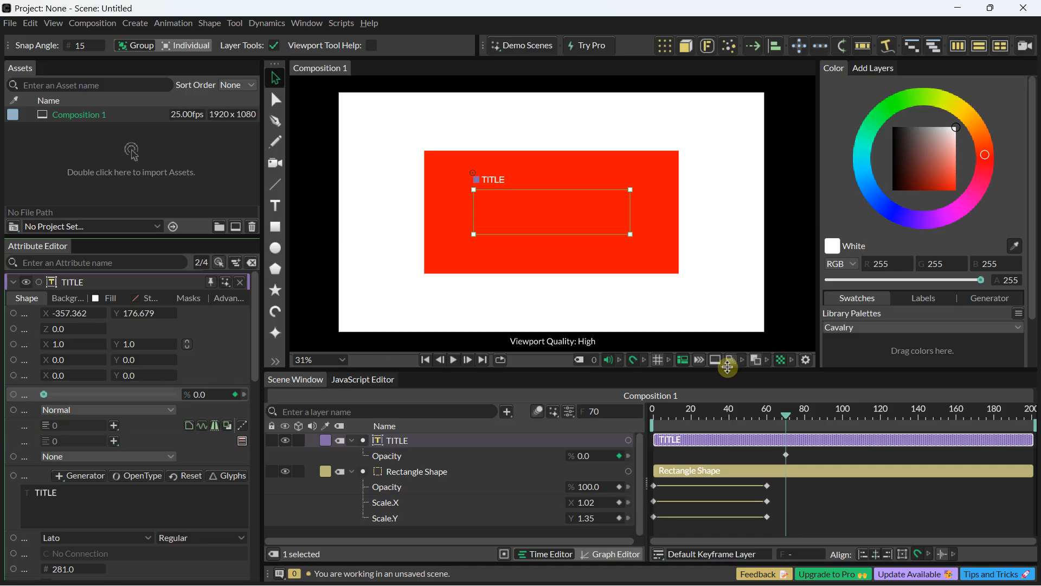
pyautogui.moveTo(788, 416); pyautogui.dragTo(853, 415)
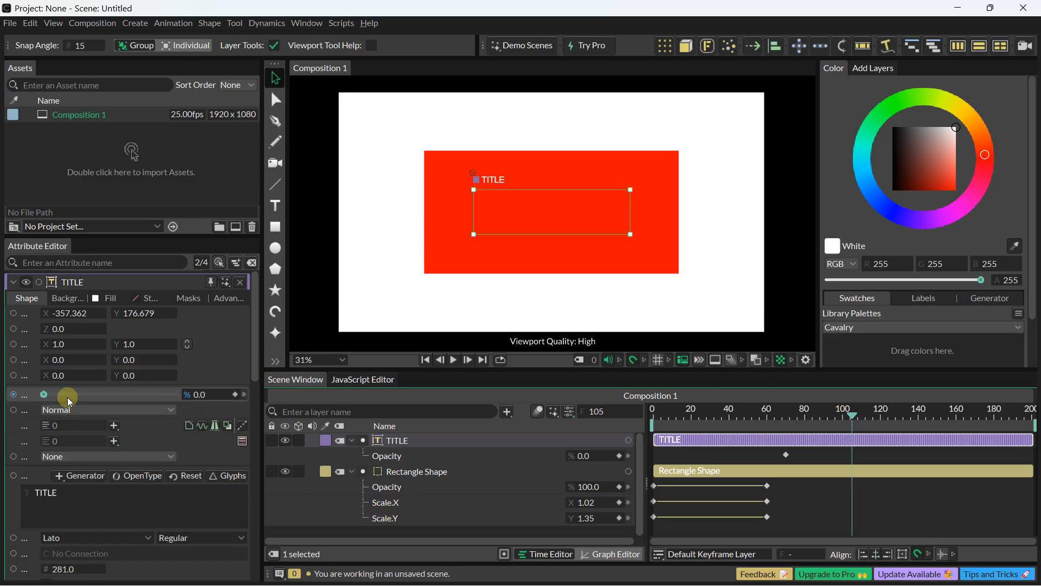
pyautogui.moveTo(45, 397); pyautogui.dragTo(234, 392)
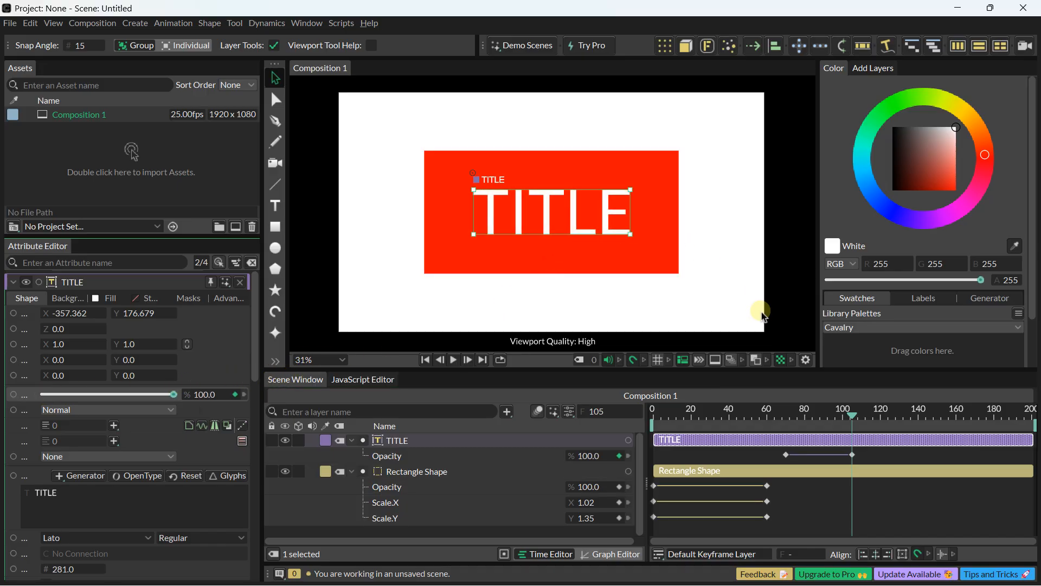
# Step: Play the composition from the first frame to preview the title's fade-in, and stop playback
pyautogui.click(425, 359)
pyautogui.click(453, 359)
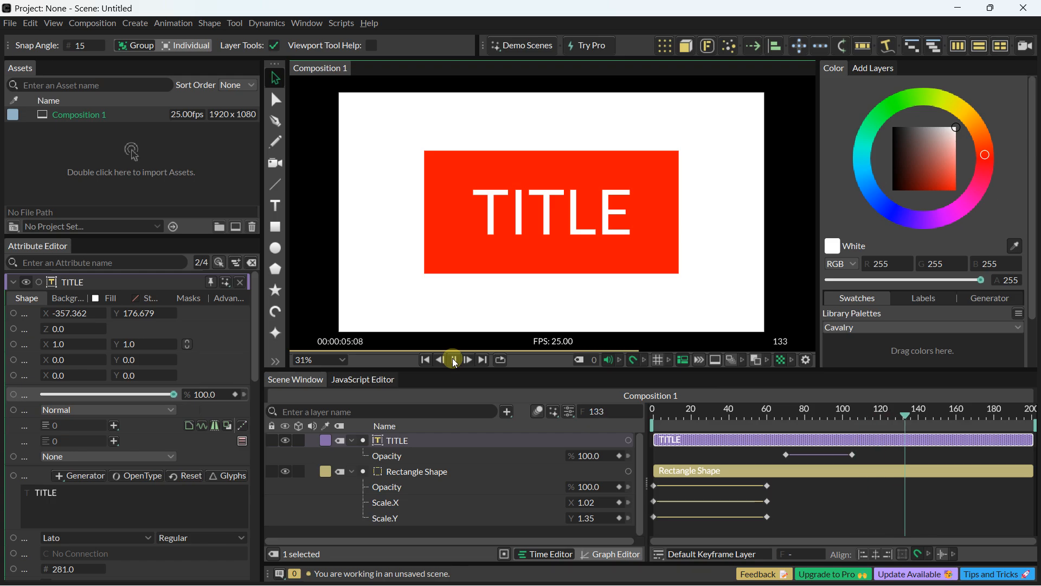
pyautogui.click(454, 360)
# Step: Keyframe the TITLE text's character spacing at 0 on frame 112, 26 on frame 130 and 12 on frame 141
pyautogui.scroll(-5, 56, 405)
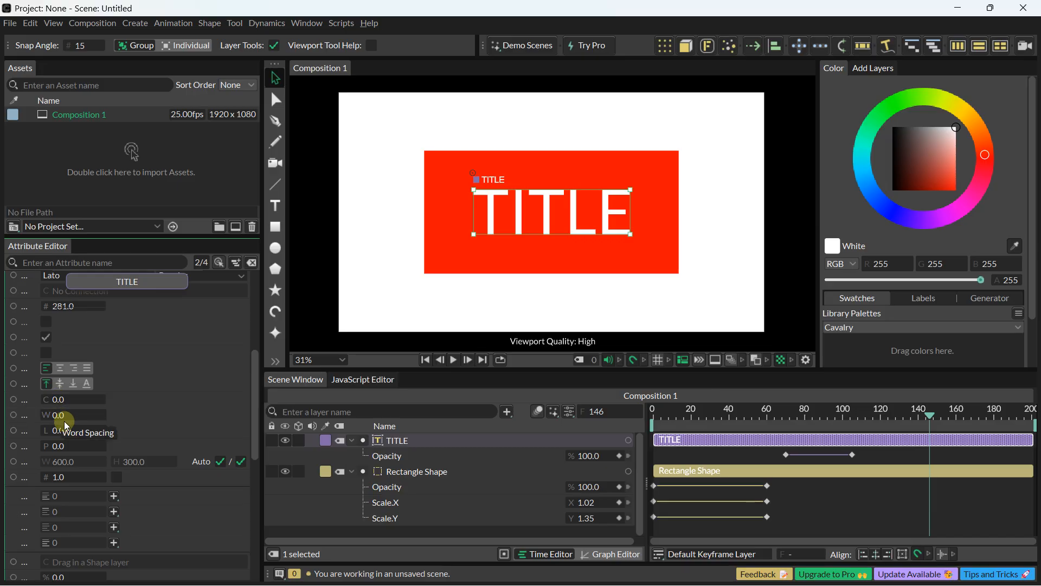
pyautogui.moveTo(922, 417); pyautogui.dragTo(866, 425)
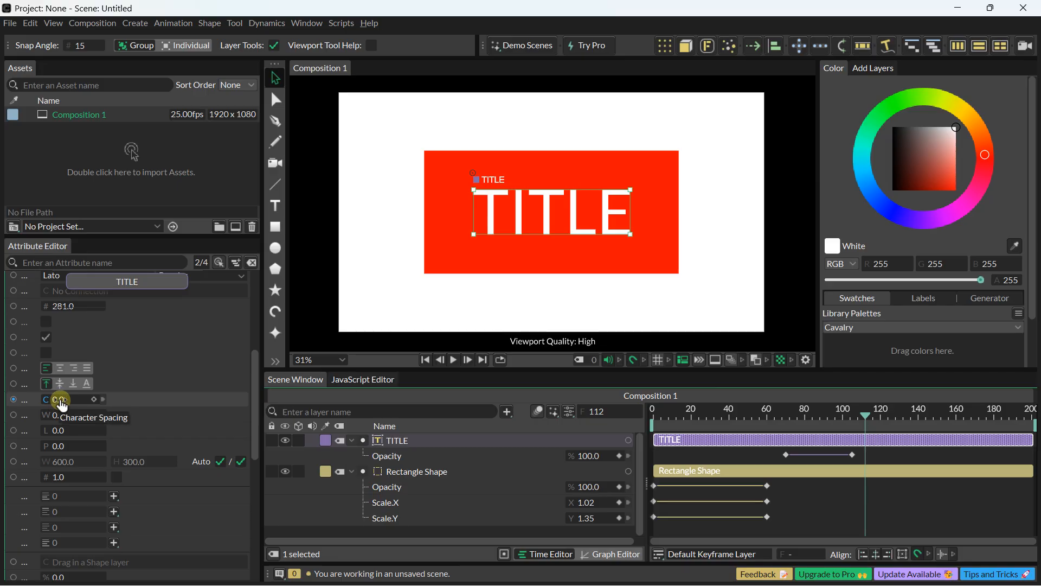
pyautogui.click(96, 400)
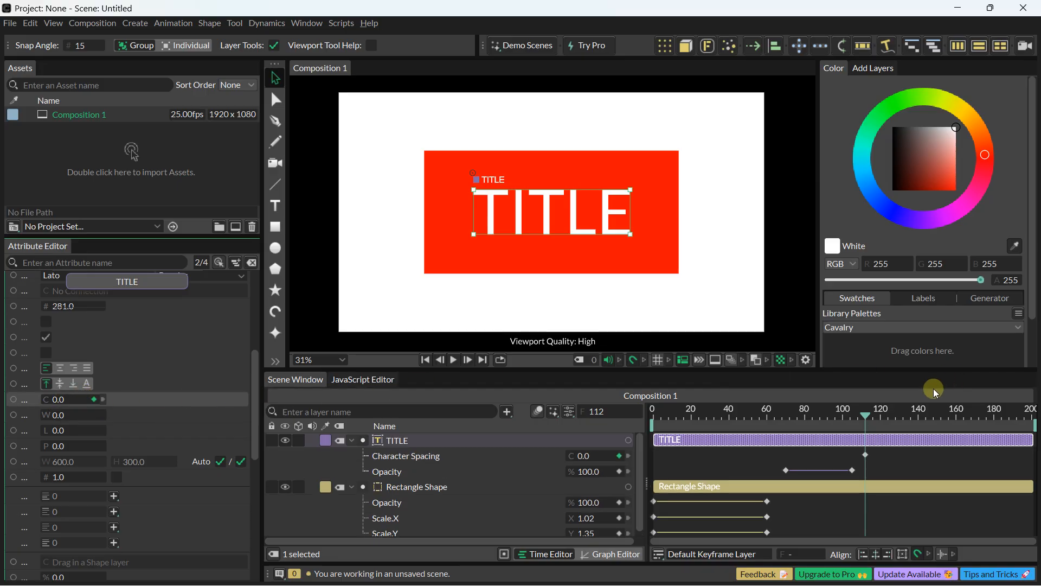
pyautogui.moveTo(870, 424); pyautogui.dragTo(903, 424)
pyautogui.moveTo(64, 400); pyautogui.dragTo(93, 400)
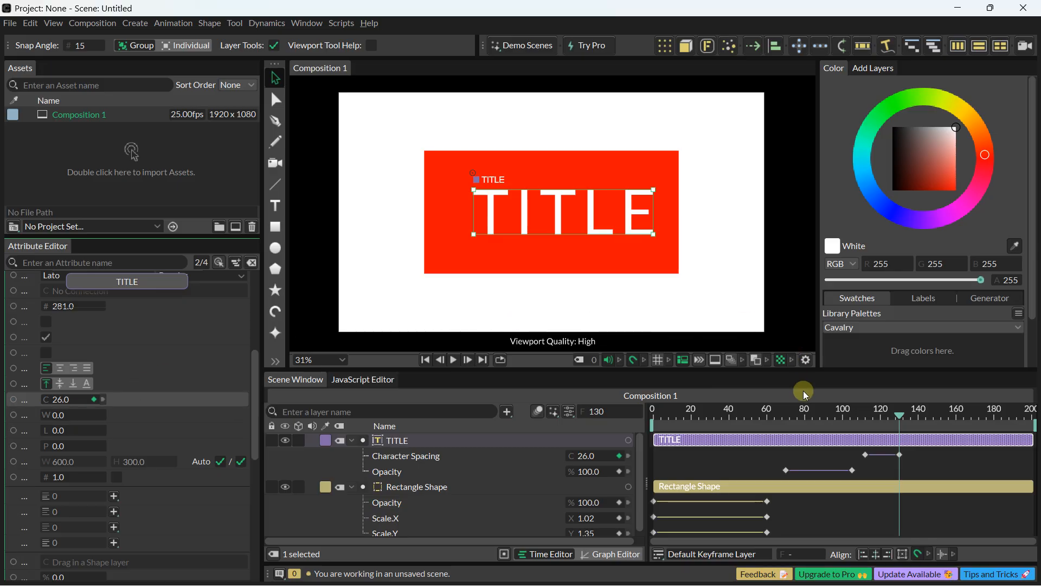
pyautogui.moveTo(903, 415); pyautogui.dragTo(921, 415)
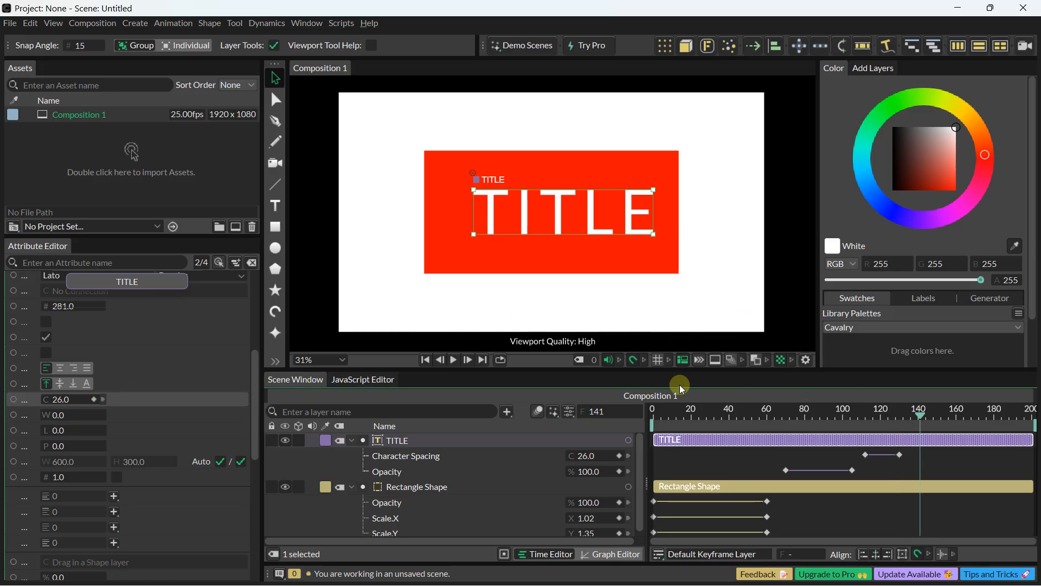
pyautogui.moveTo(86, 398); pyautogui.dragTo(50, 399)
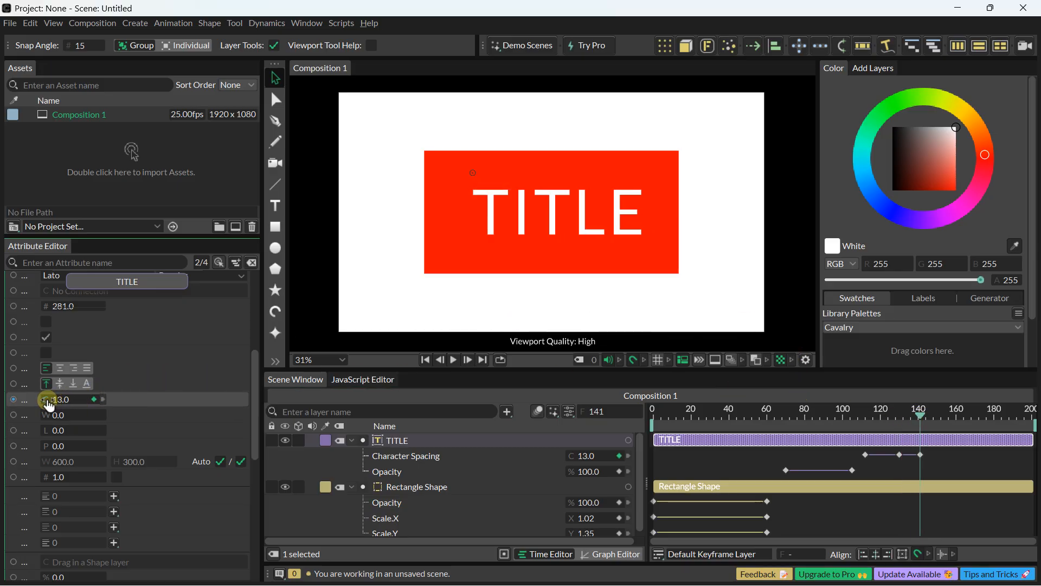
# Step: Replay the animation from the start to check the title's character spacing change, and stop playback
pyautogui.click(428, 360)
pyautogui.click(454, 360)
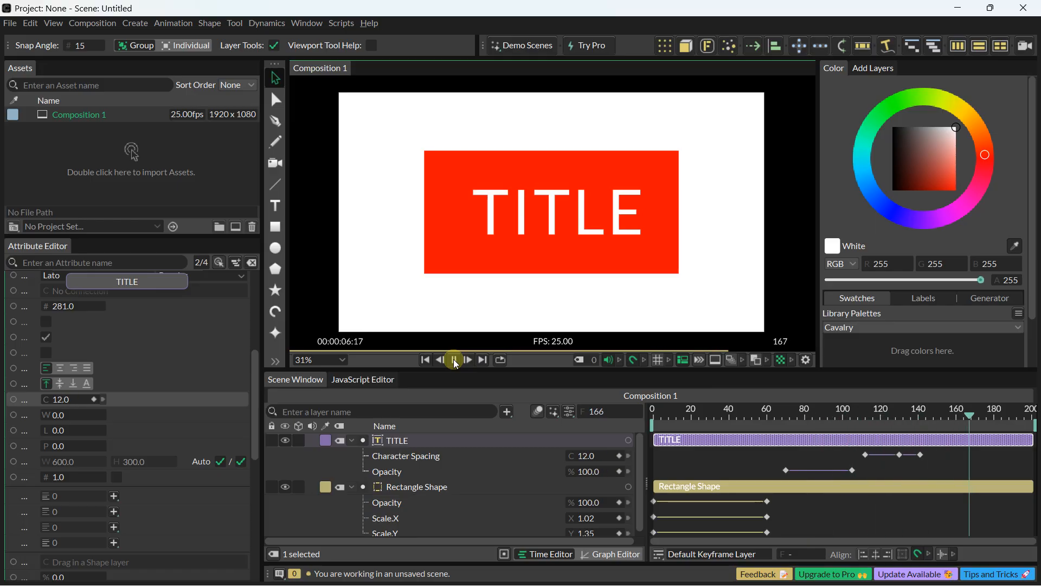
pyautogui.click(455, 360)
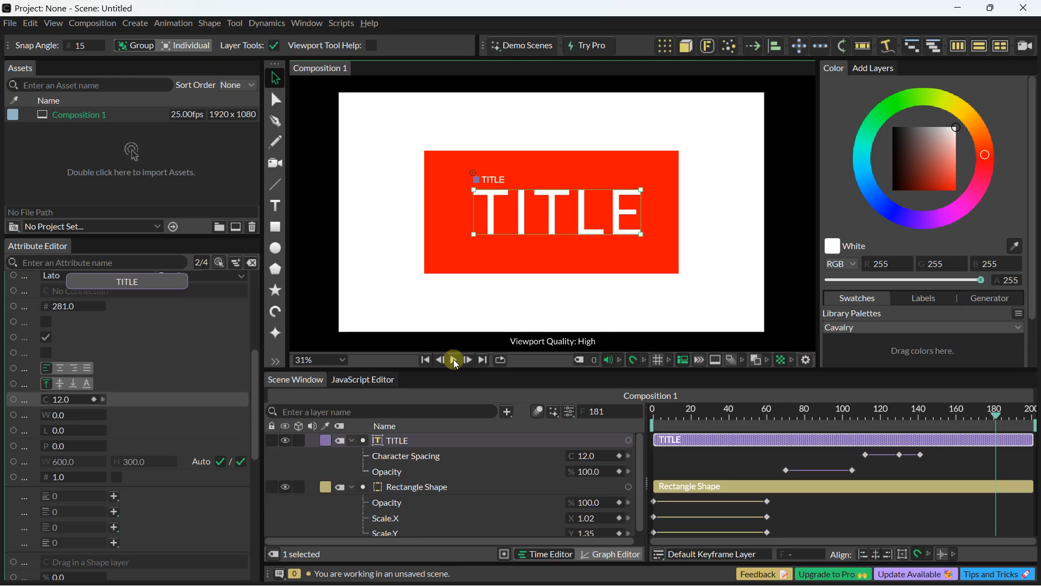
# Step: Examine the TITLE layer's keyframe curves in the Graph Editor and return to the Time Editor
pyautogui.press('capslock')
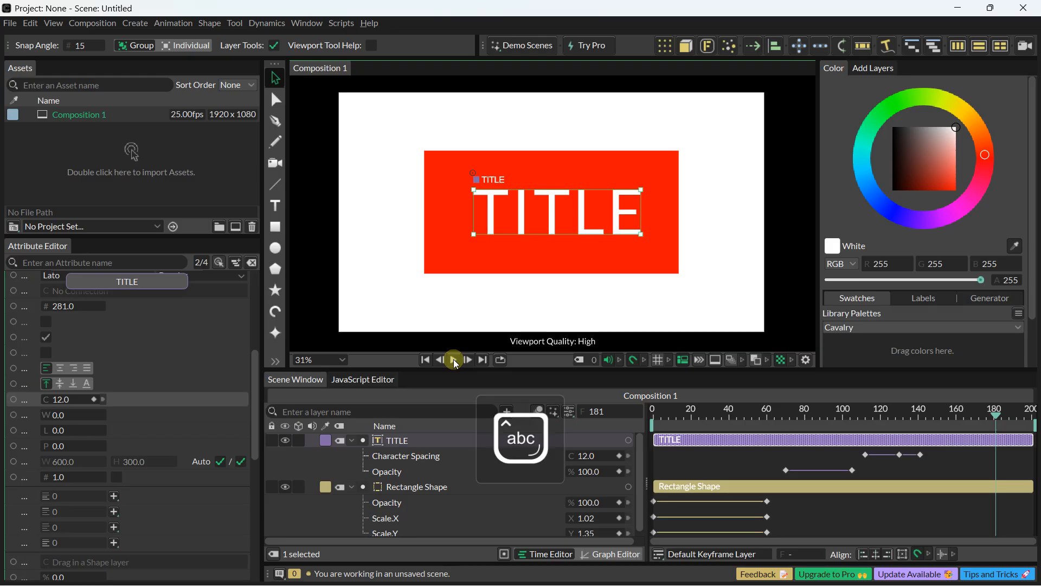
pyautogui.scroll(-2, 475, 215)
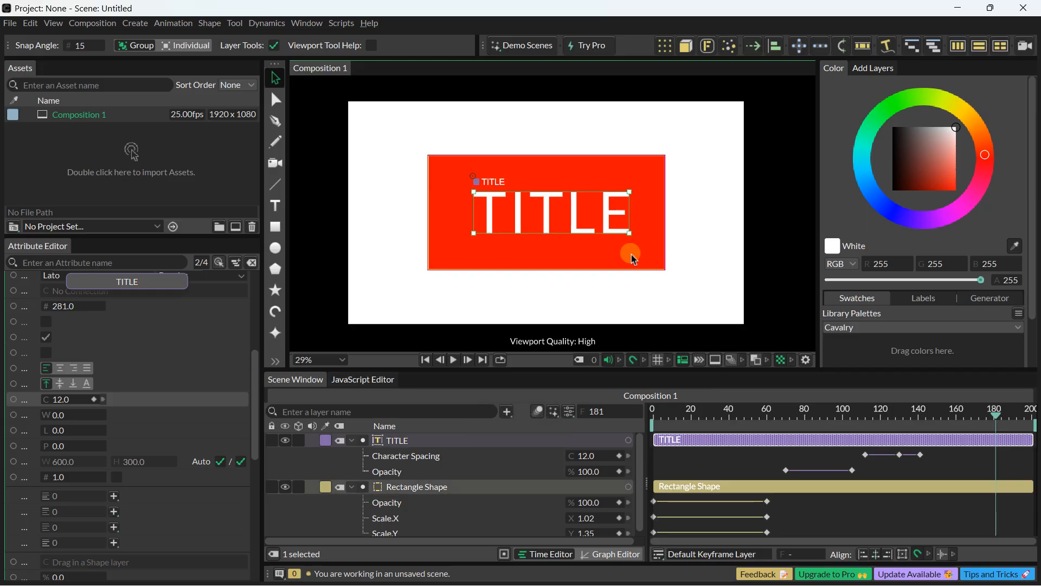
pyautogui.click(598, 554)
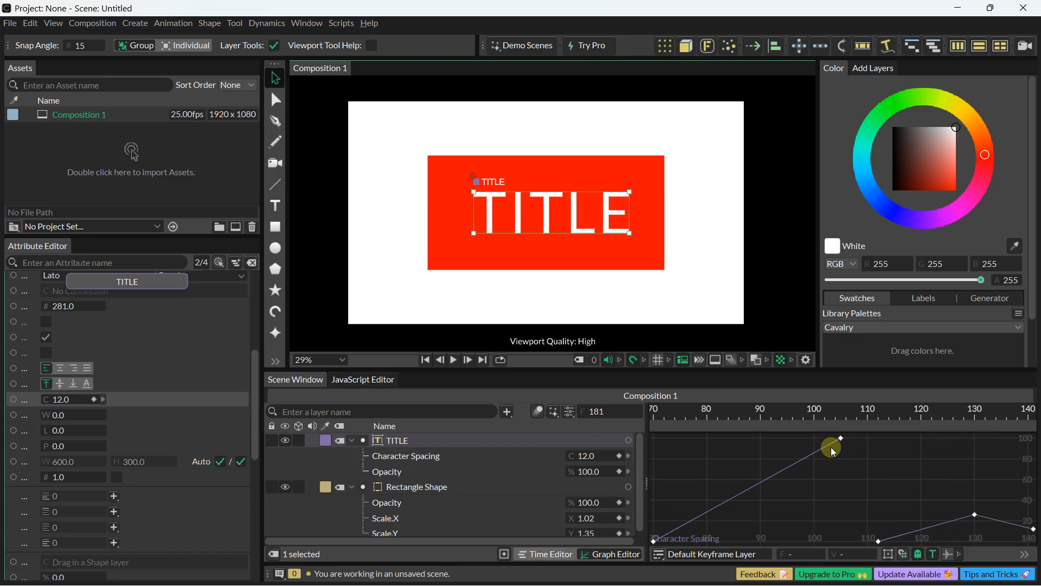
pyautogui.click(538, 554)
# Step: Select both the TITLE text and the red rectangle on the canvas and delete them
pyautogui.scroll(-2, 431, 209)
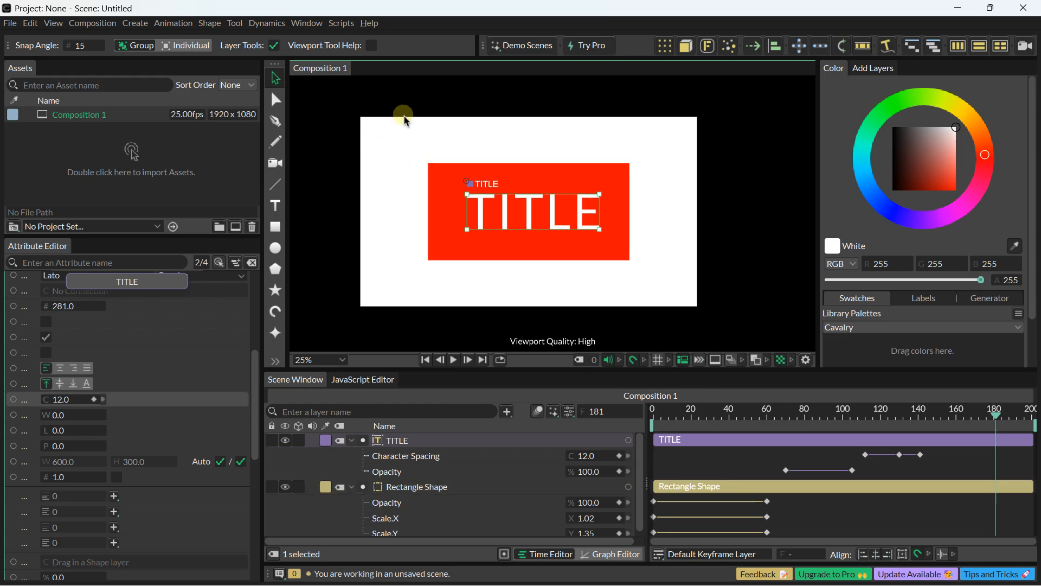
pyautogui.click(351, 124)
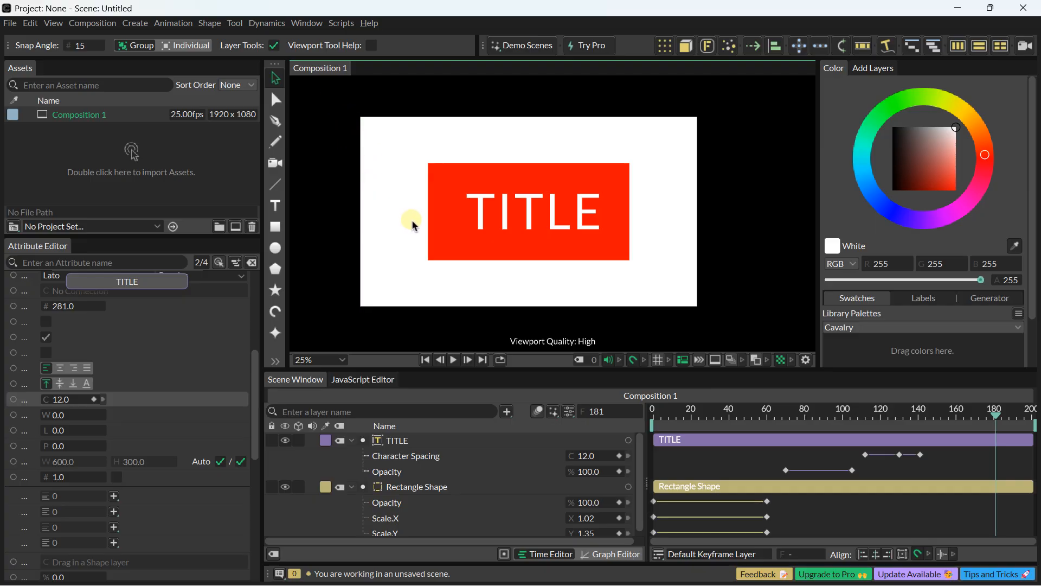
pyautogui.moveTo(344, 142); pyautogui.dragTo(762, 289)
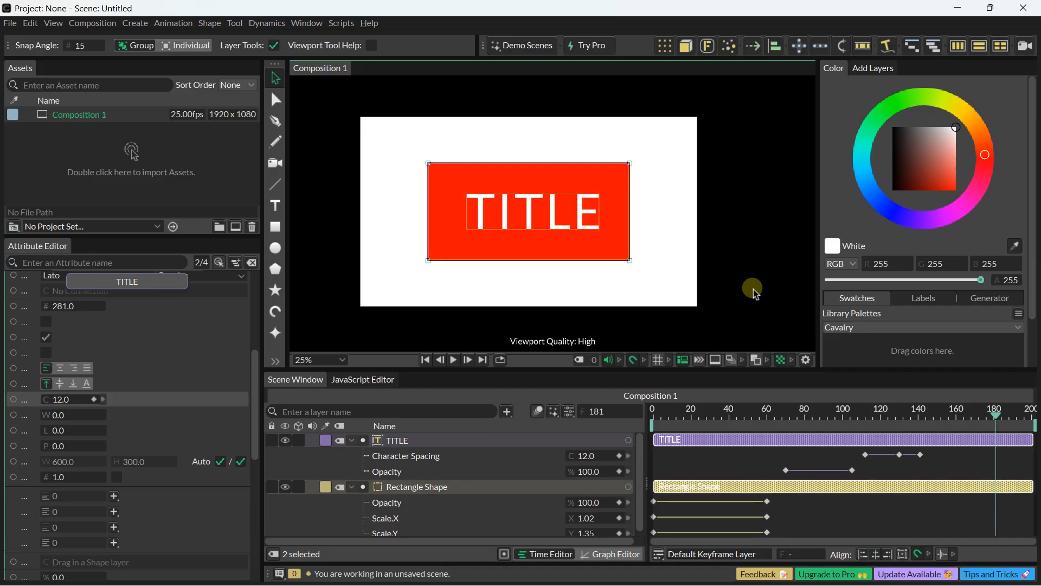
pyautogui.press('Delete')
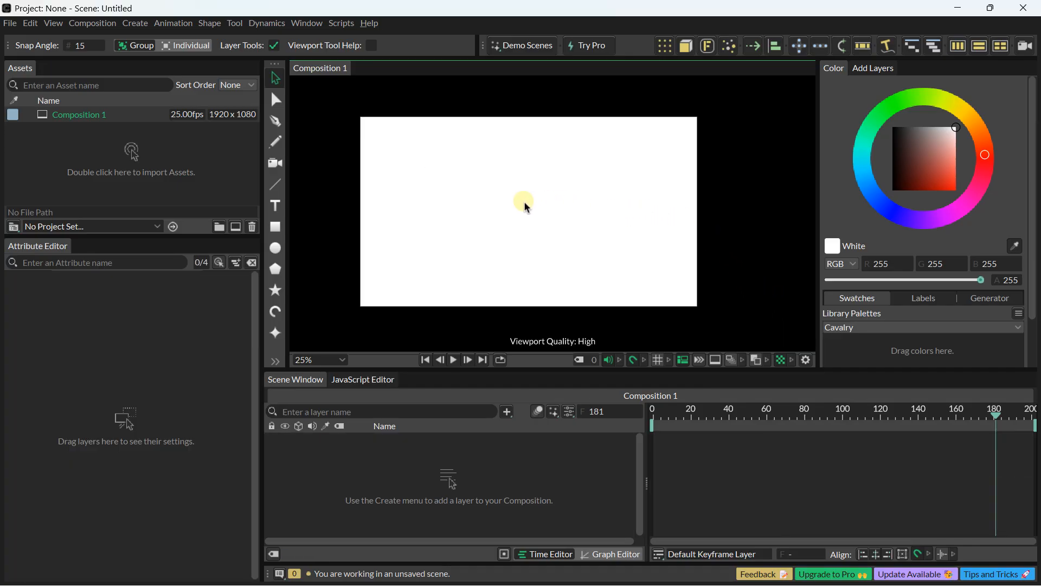
pyautogui.moveTo(498, 202); pyautogui.dragTo(523, 208)
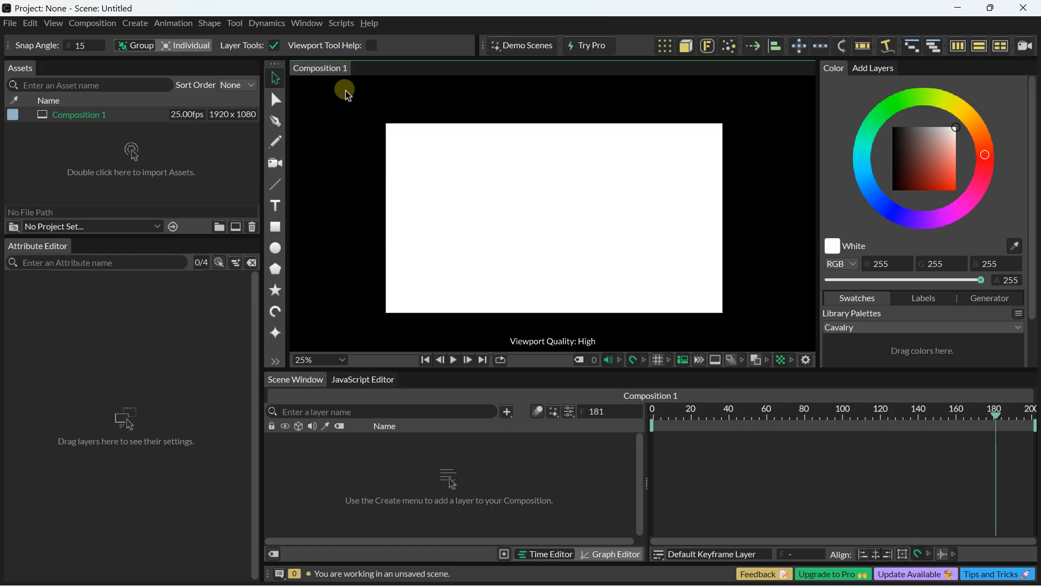